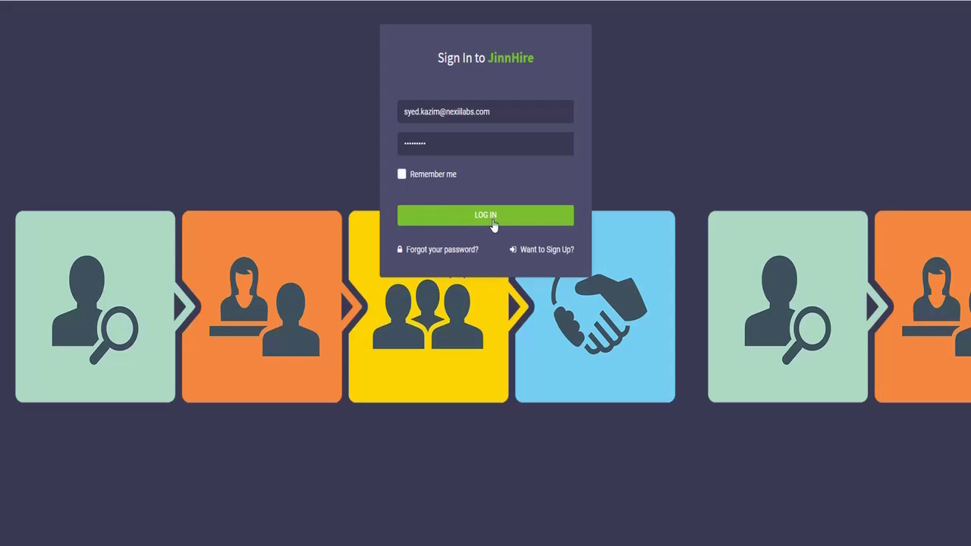
Step: Log in to JinnHire and open the List Of Requirements page, showing 540 requirements
{"action": "left_click", "coordinate": [491, 218]}
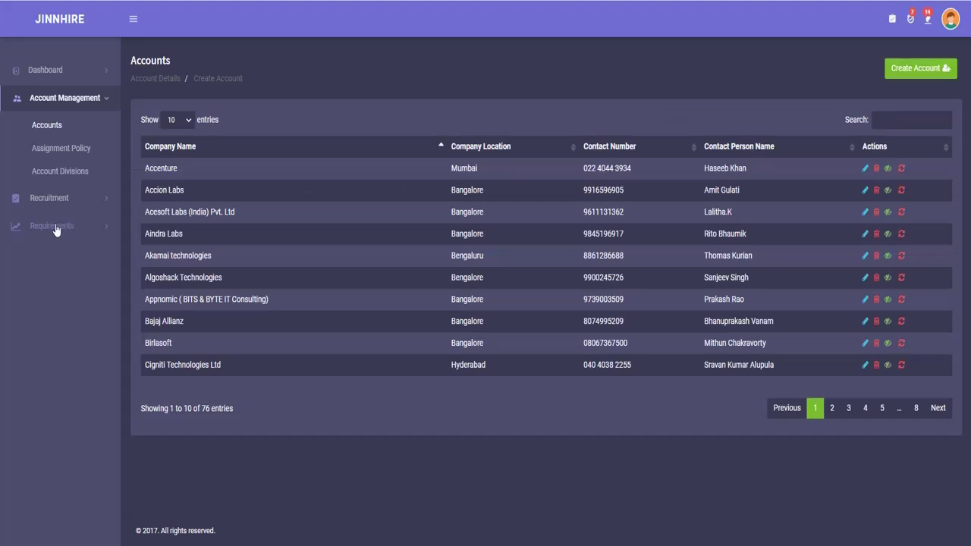
{"action": "left_click", "coordinate": [55, 226]}
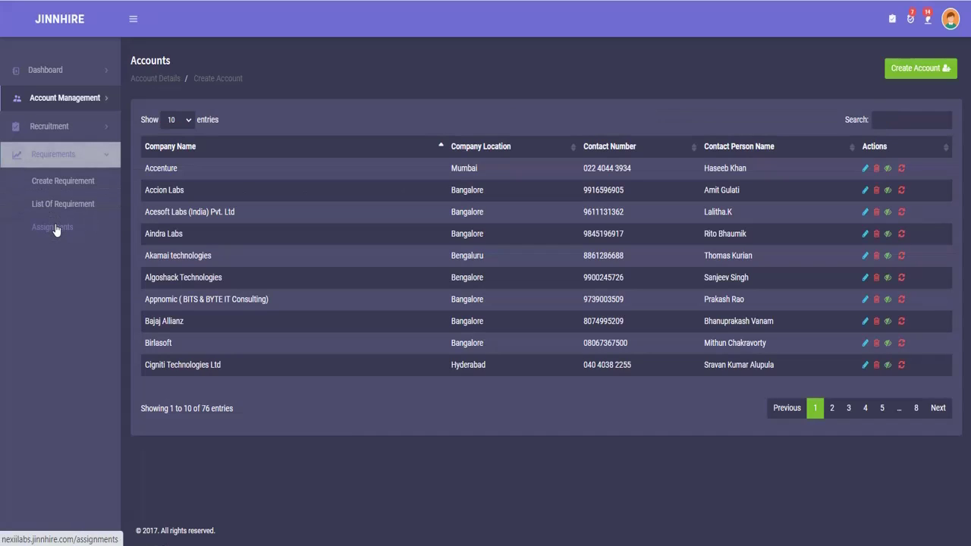
{"action": "left_click", "coordinate": [65, 206]}
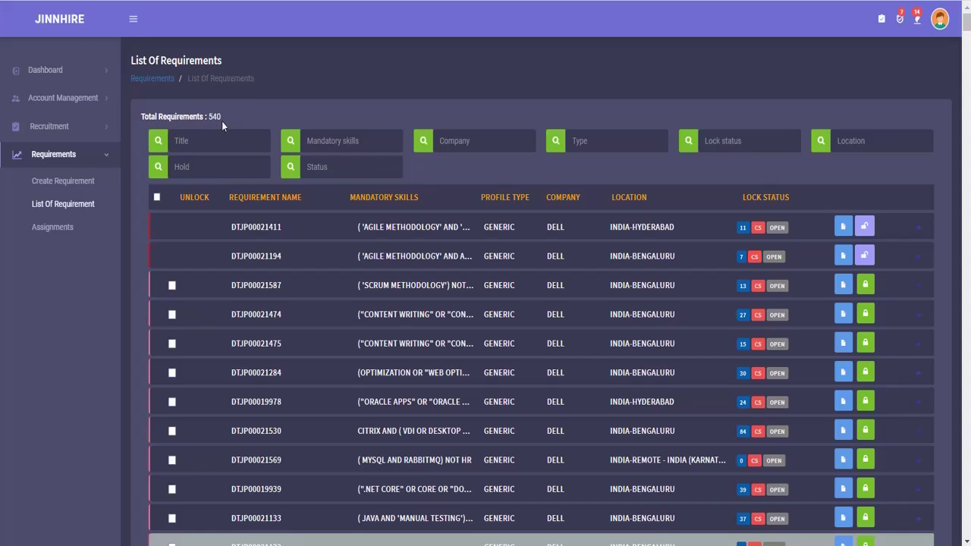
Step: Filter the requirements by title DTJP00022013, which returns 0 results
{"action": "left_click", "coordinate": [182, 144]}
{"action": "type", "text": "DTJP00022013"}
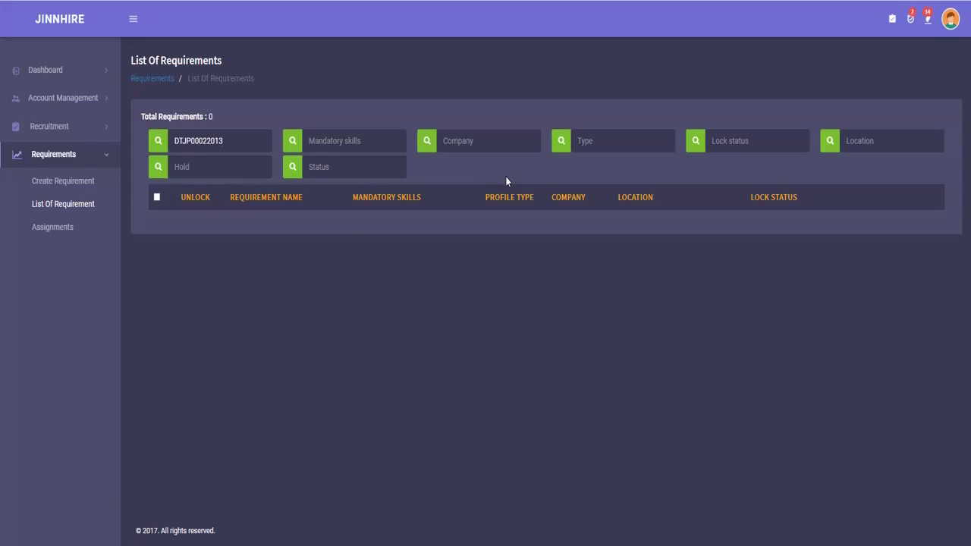
{"action": "left_click", "coordinate": [607, 141]}
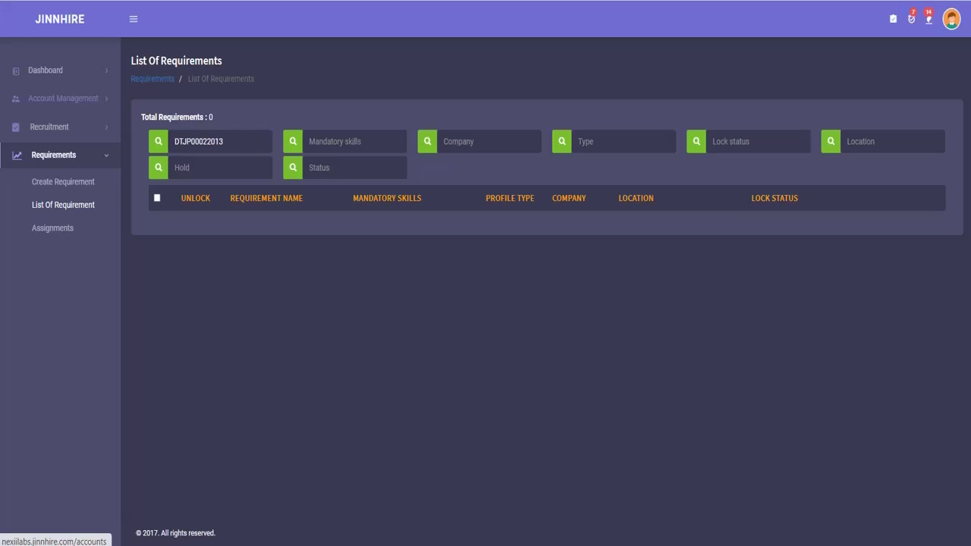
Step: Search accounts for 'Del' and confirm a Fieldglass requirements pull for the DELL Bangalore account
{"action": "left_click", "coordinate": [54, 105]}
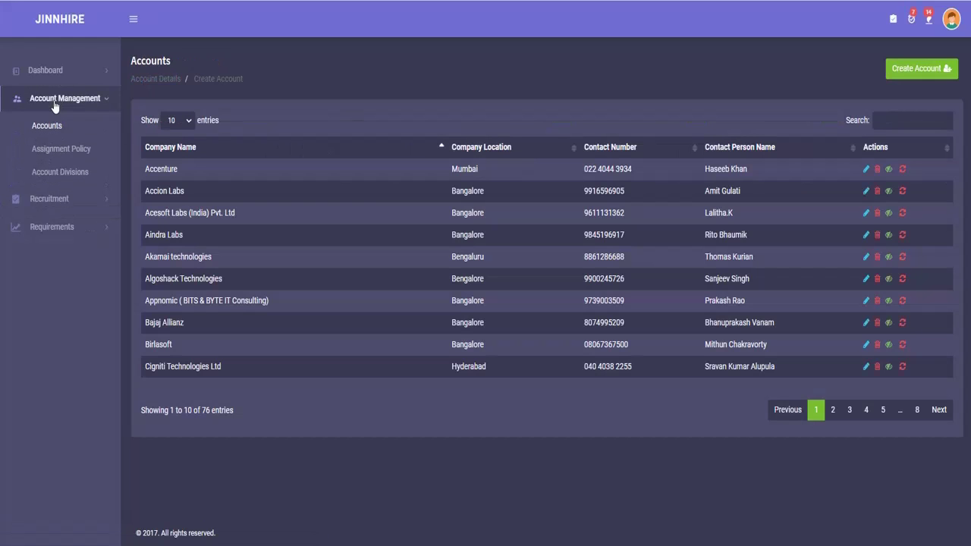
{"action": "left_click", "coordinate": [47, 129]}
{"action": "left_click", "coordinate": [893, 117]}
{"action": "type", "text": "Dell"}
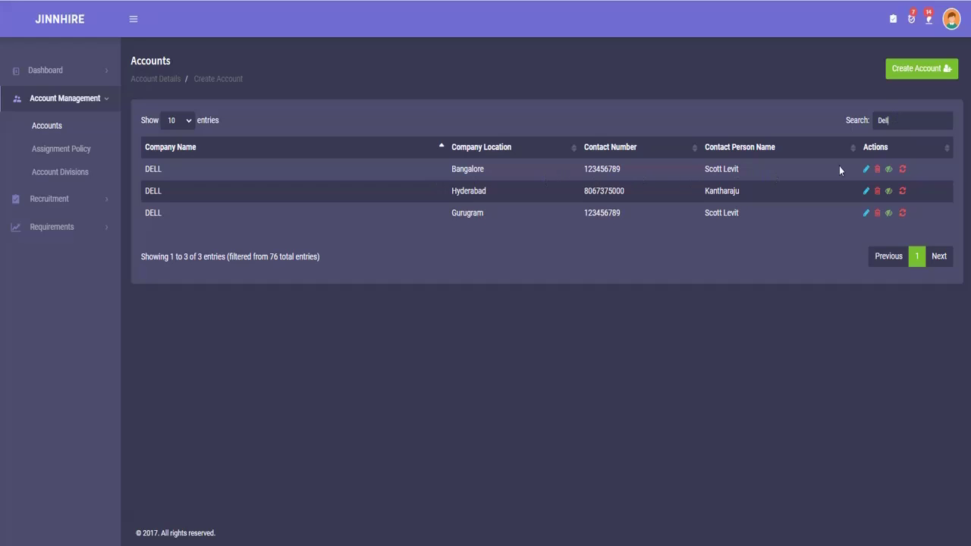
{"action": "left_click", "coordinate": [902, 170]}
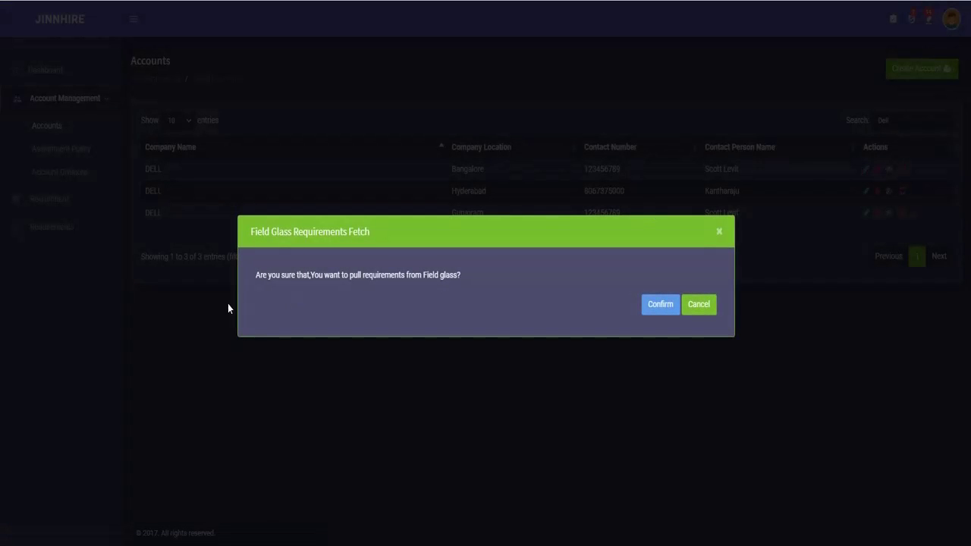
{"action": "left_click", "coordinate": [660, 307]}
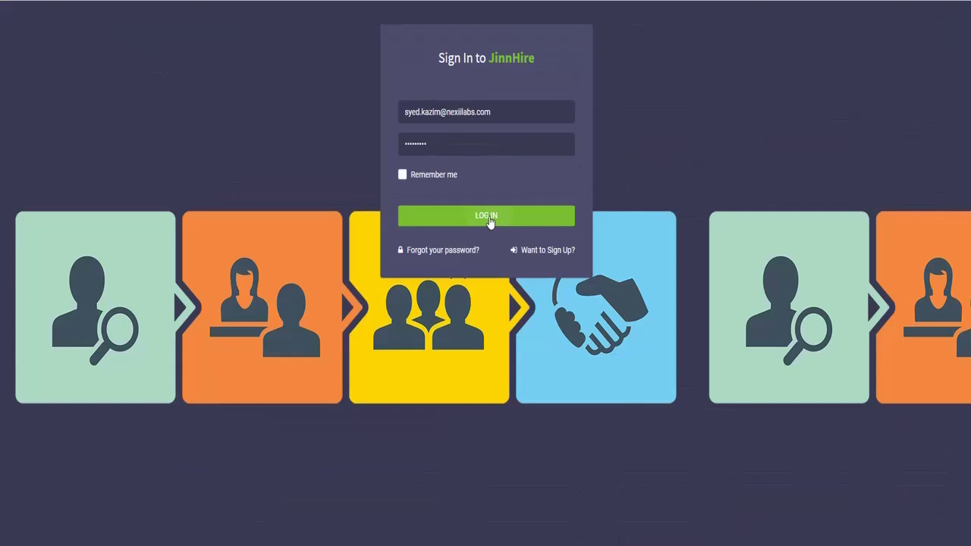
Step: Sign back in and reopen List Of Requirements, now showing 541 requirements
{"action": "left_click", "coordinate": [486, 216]}
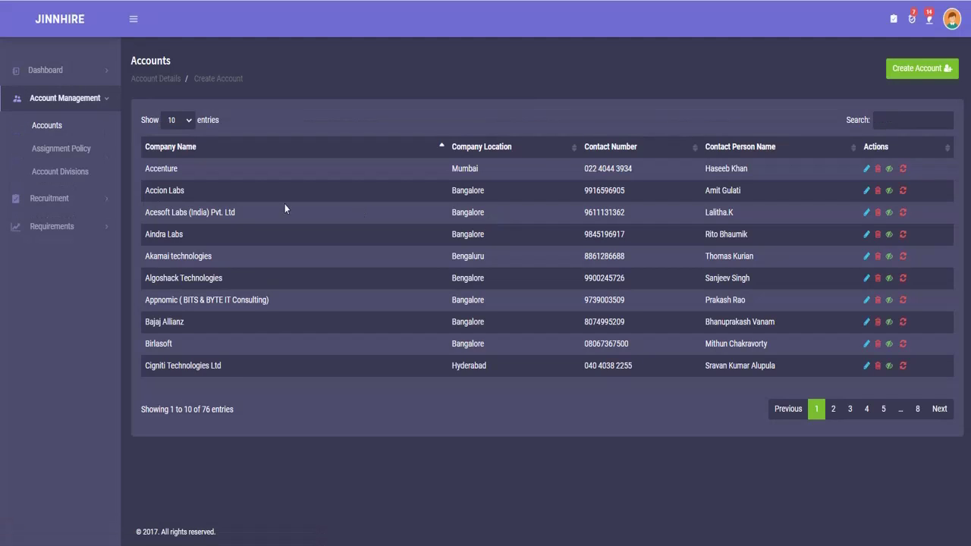
{"action": "left_click", "coordinate": [68, 231]}
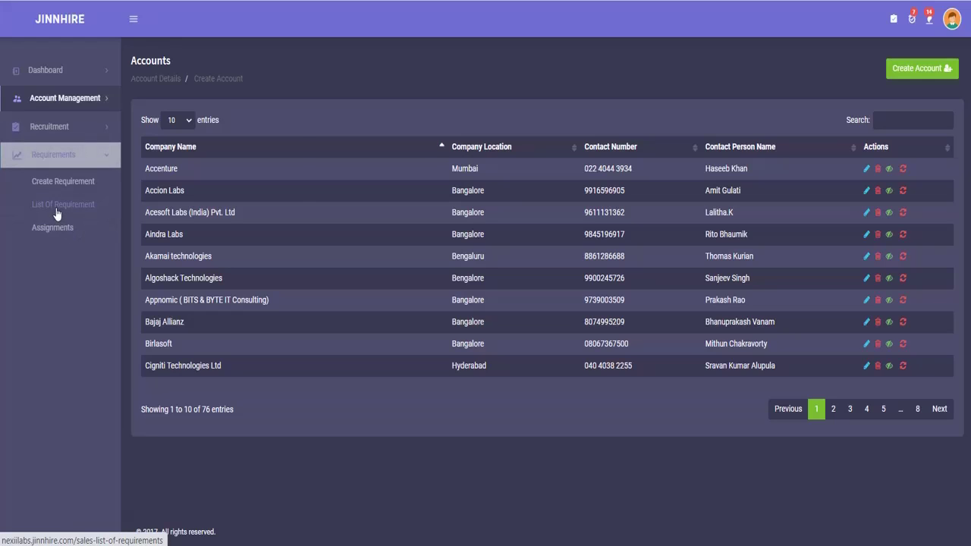
{"action": "left_click", "coordinate": [57, 206]}
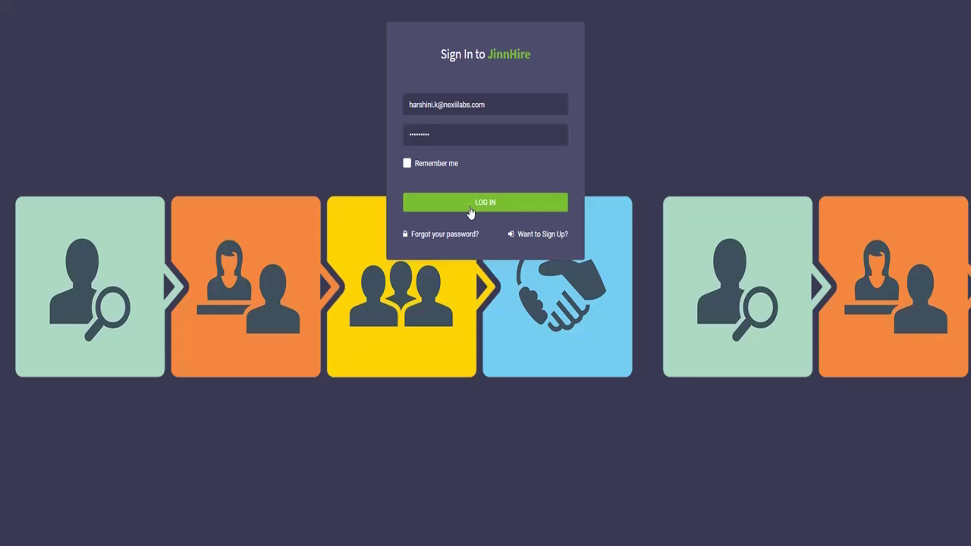
Step: Sign in as the recruiter and expand DTJP00022013 down to its matched .NET DEVELOPER profile
{"action": "left_click", "coordinate": [473, 207]}
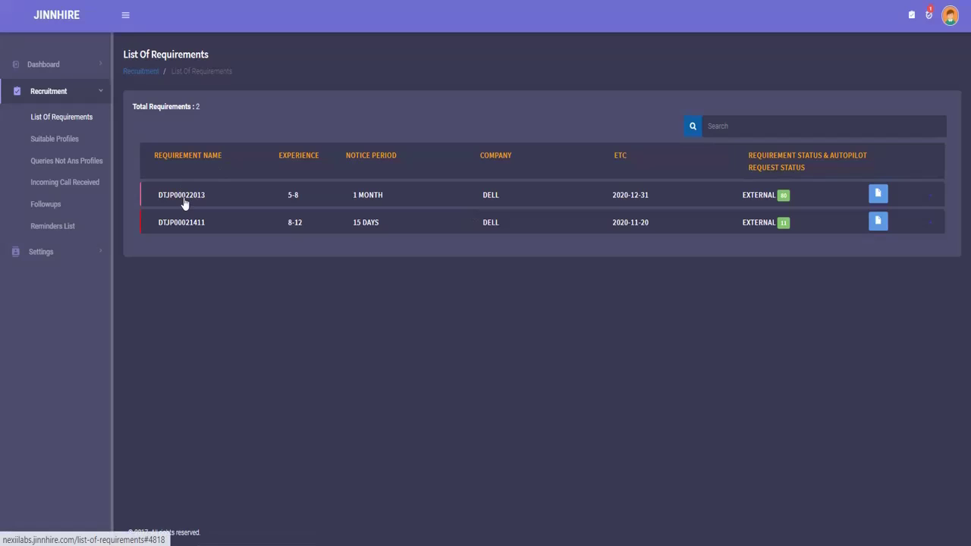
{"action": "left_click", "coordinate": [185, 199]}
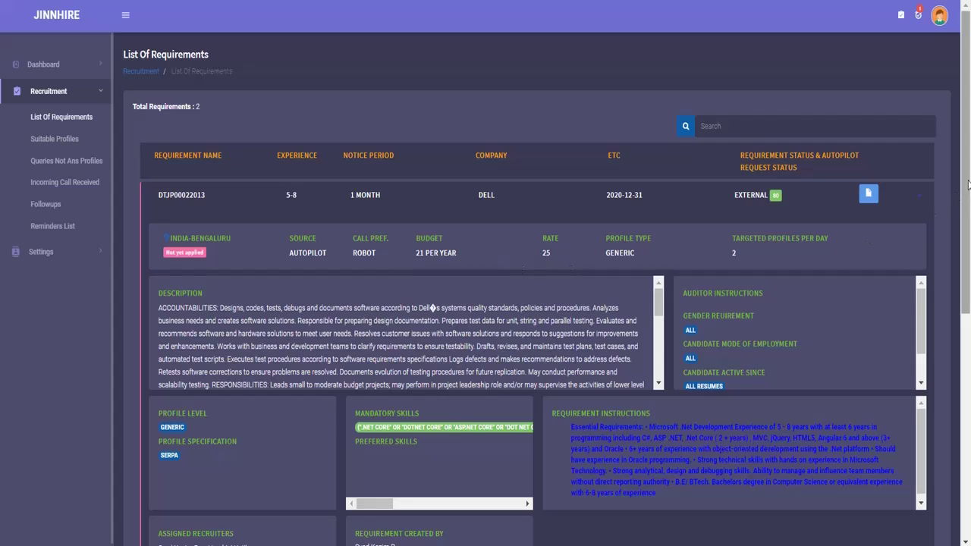
{"action": "scroll", "coordinate": [965, 179], "scroll_direction": "down", "scroll_amount": 4}
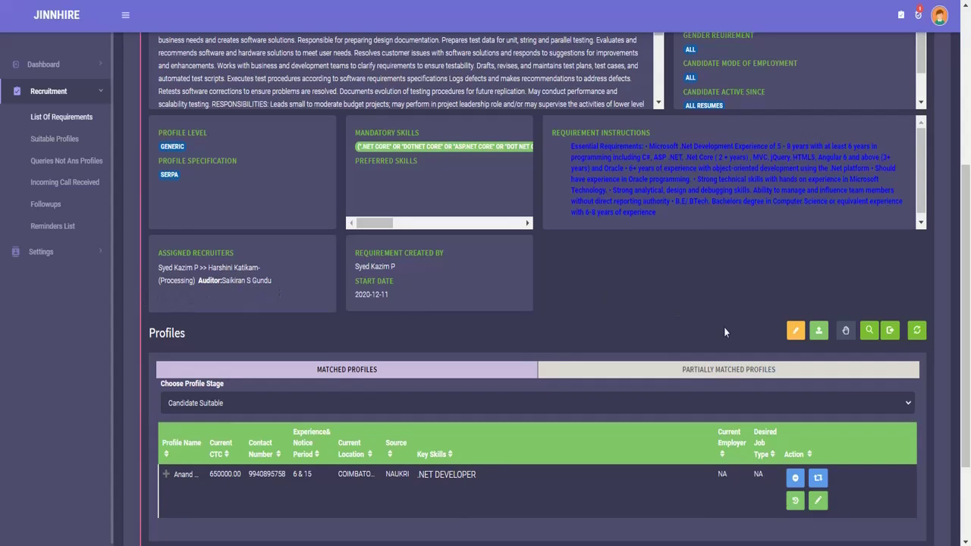
{"action": "scroll", "coordinate": [438, 296], "scroll_direction": "down", "scroll_amount": 2}
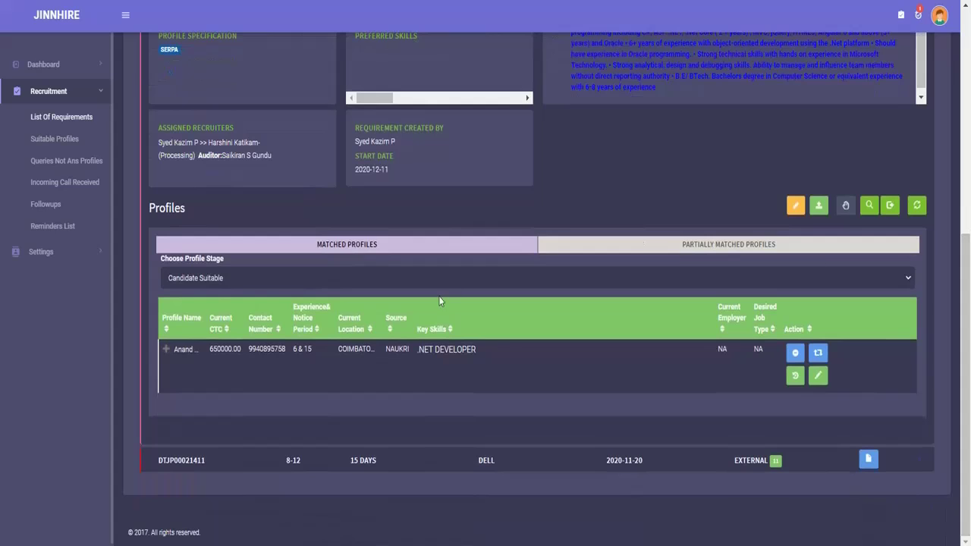
Step: Show matched profiles from All Stages and expand the second candidate's resume and questionnaire details
{"action": "left_click", "coordinate": [311, 274]}
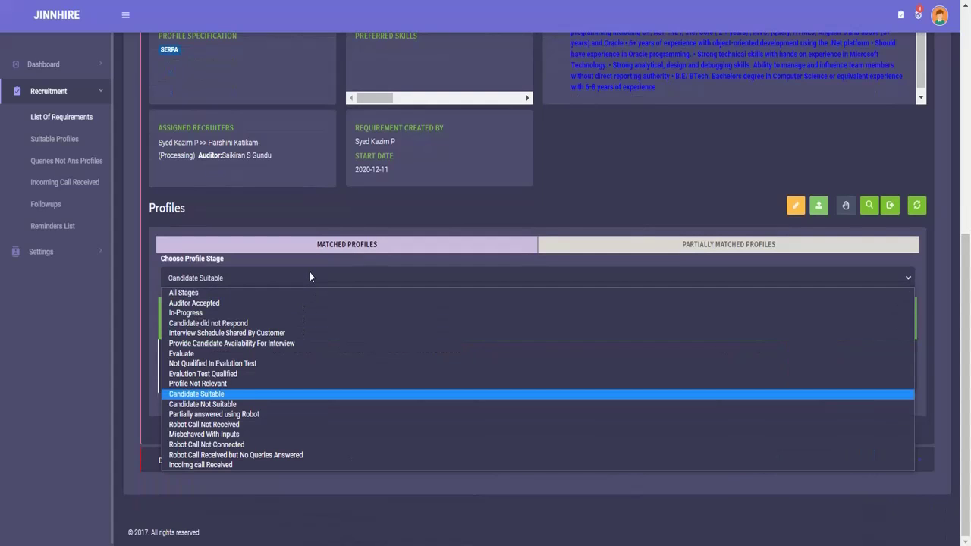
{"action": "left_click", "coordinate": [231, 292]}
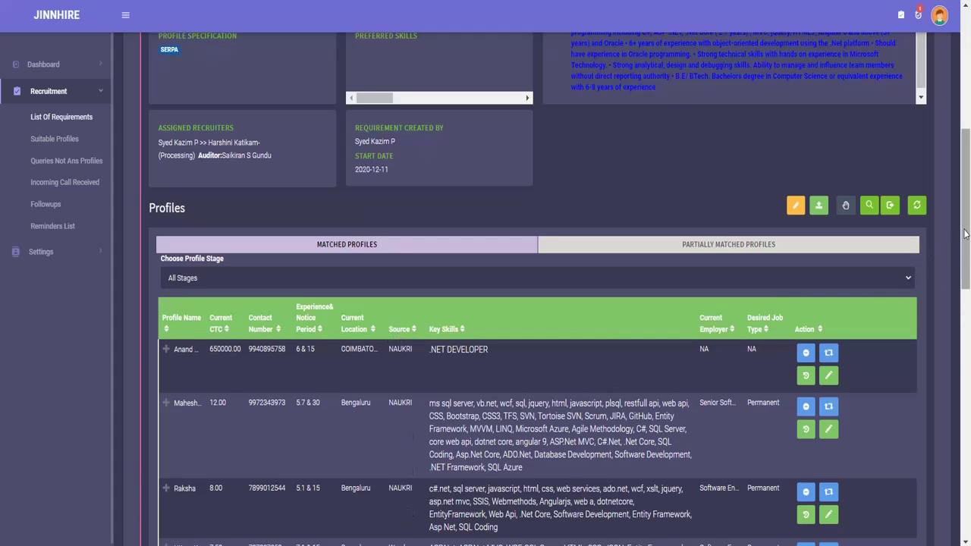
{"action": "left_click_drag", "start_coordinate": [965, 233], "coordinate": [967, 373]}
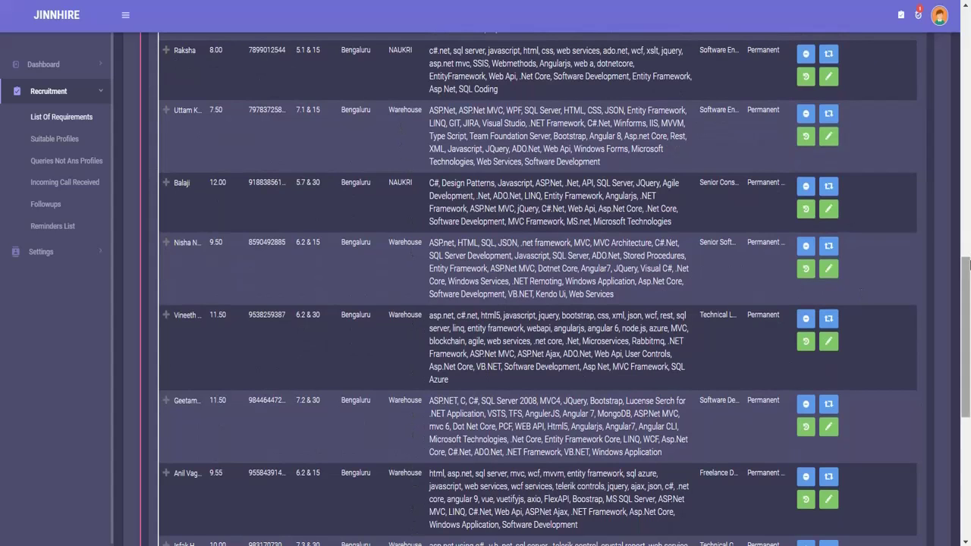
{"action": "left_click_drag", "start_coordinate": [966, 276], "coordinate": [966, 373]}
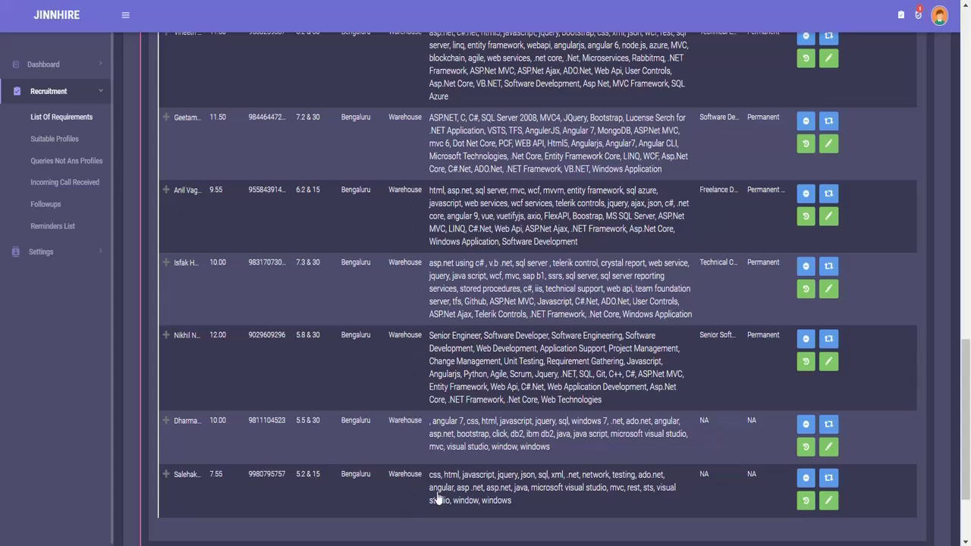
{"action": "left_click_drag", "start_coordinate": [966, 404], "coordinate": [969, 251]}
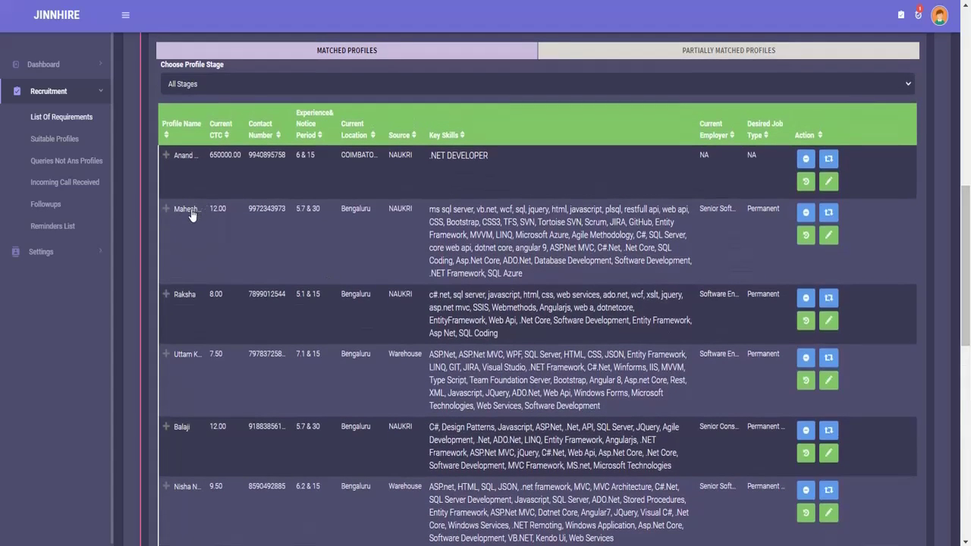
{"action": "left_click", "coordinate": [192, 216]}
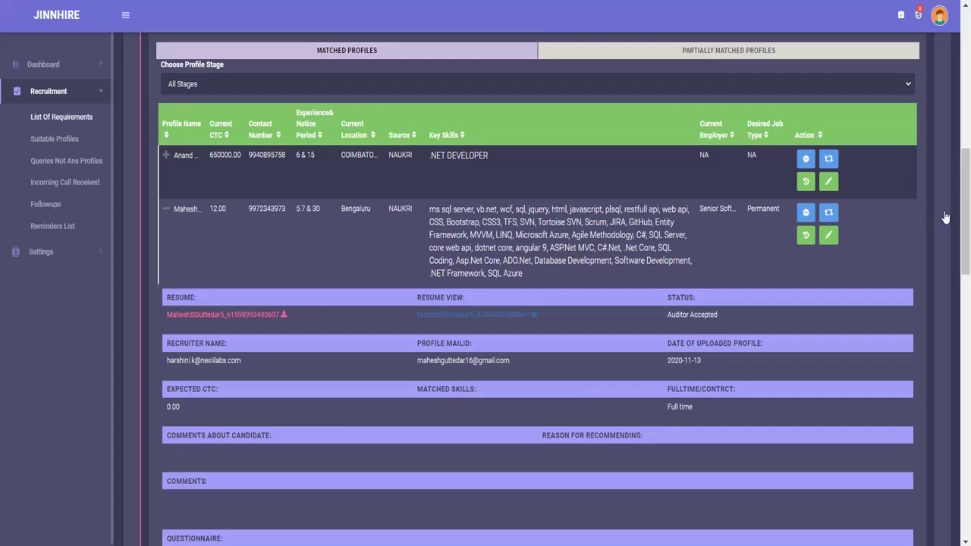
{"action": "left_click_drag", "start_coordinate": [967, 201], "coordinate": [968, 298]}
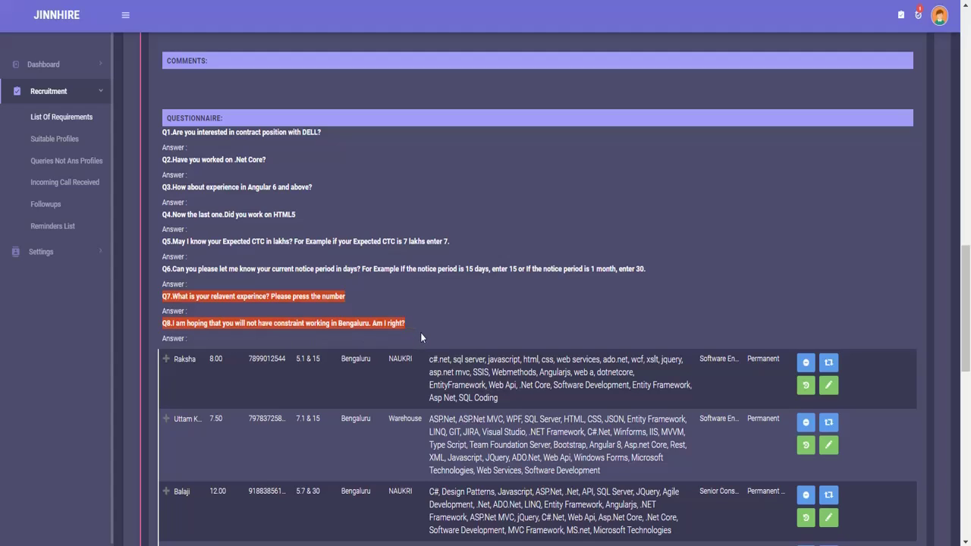
Step: Go back and open the Autopilot Dashboard
{"action": "key", "text": "alt+Left"}
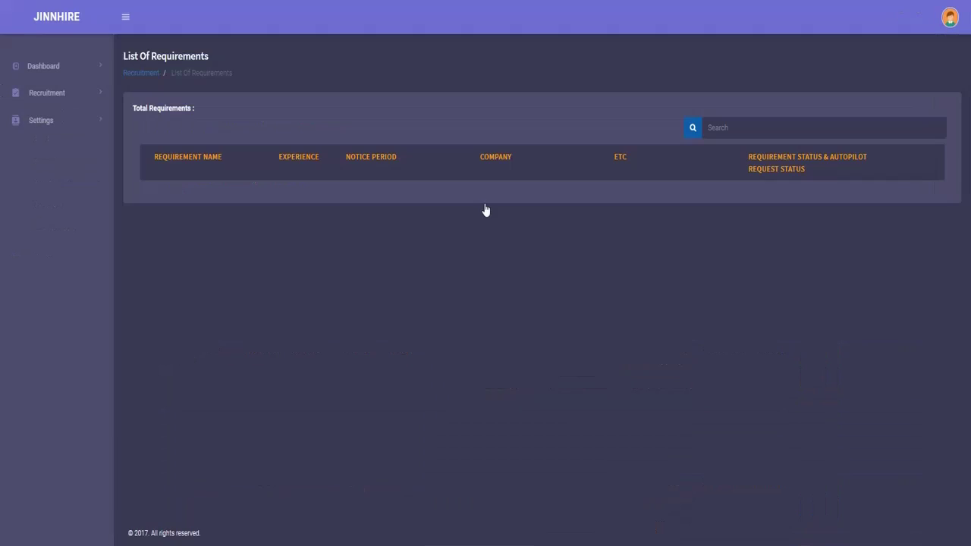
{"action": "left_click", "coordinate": [53, 74]}
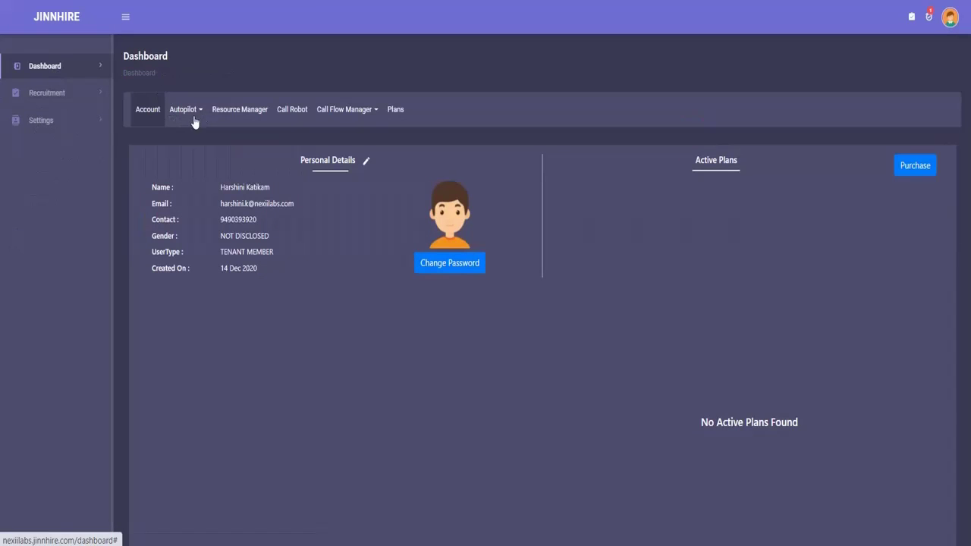
{"action": "left_click", "coordinate": [200, 112]}
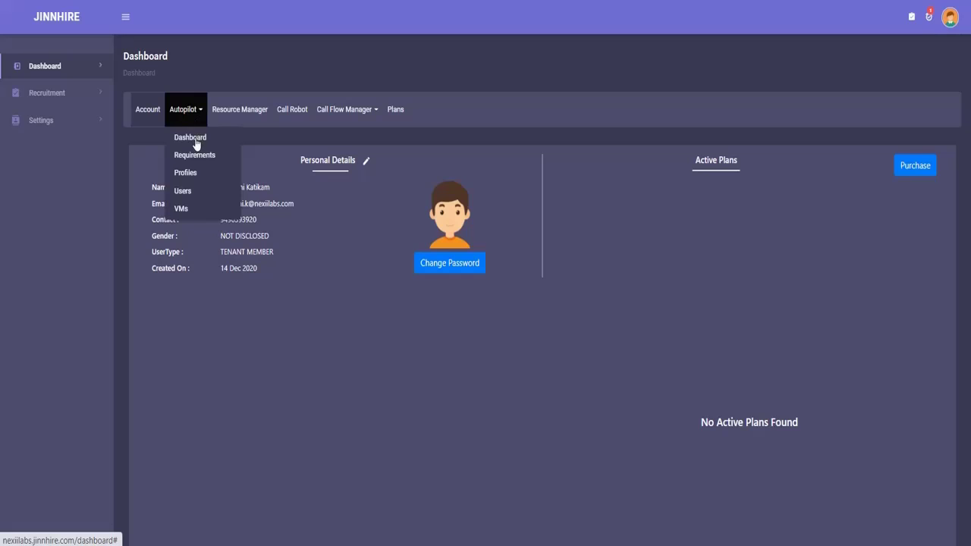
{"action": "left_click", "coordinate": [194, 138]}
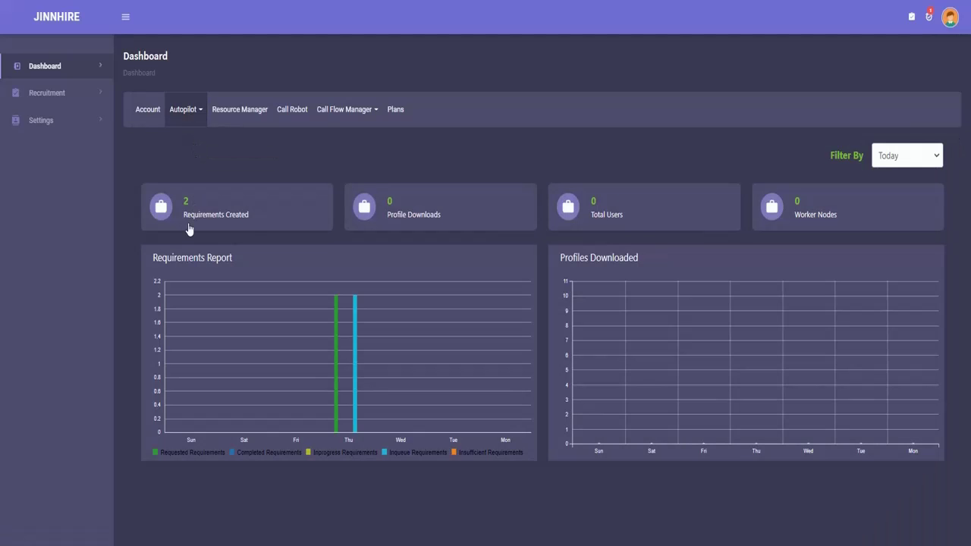
Step: From Requirements Created, expand DTJP00022013 and its run to view the downloaded profiles
{"action": "left_click", "coordinate": [195, 216]}
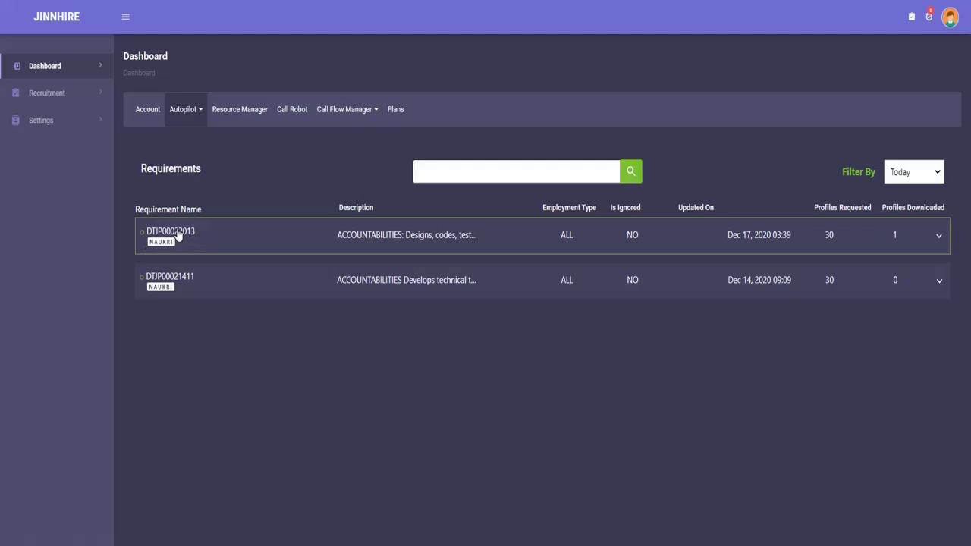
{"action": "left_click", "coordinate": [177, 234]}
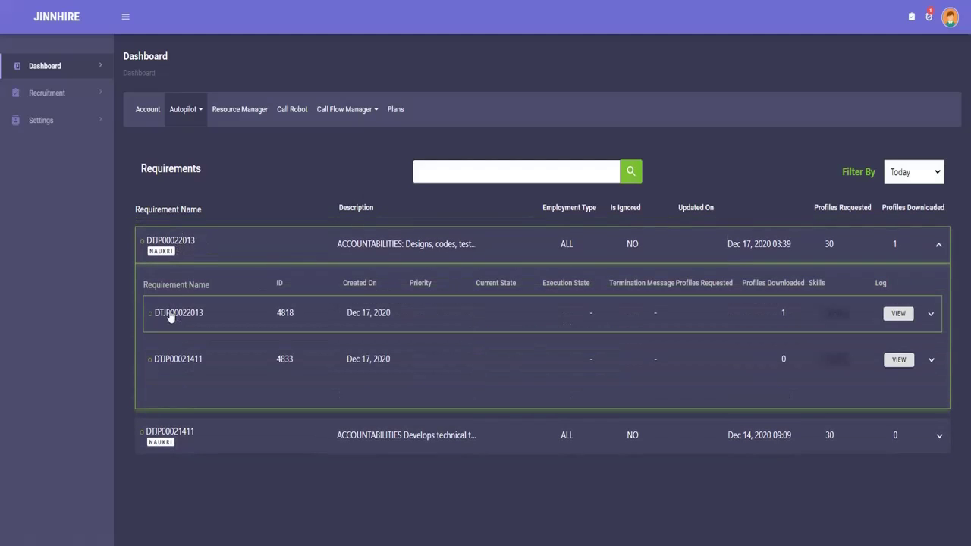
{"action": "left_click", "coordinate": [225, 317]}
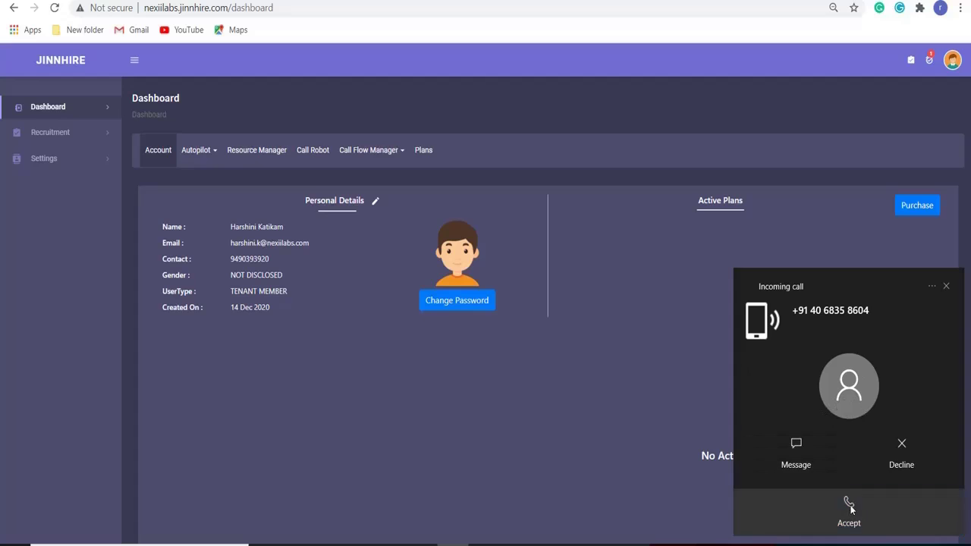
Step: Accept the incoming call in Your Phone and bring up the full-panel dial keypad
{"action": "left_click", "coordinate": [850, 510]}
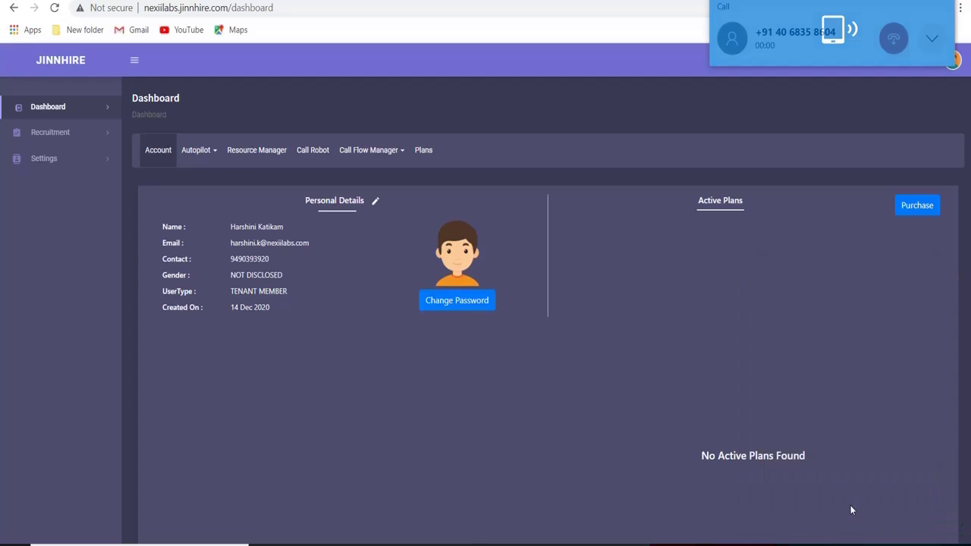
{"action": "left_click", "coordinate": [931, 39]}
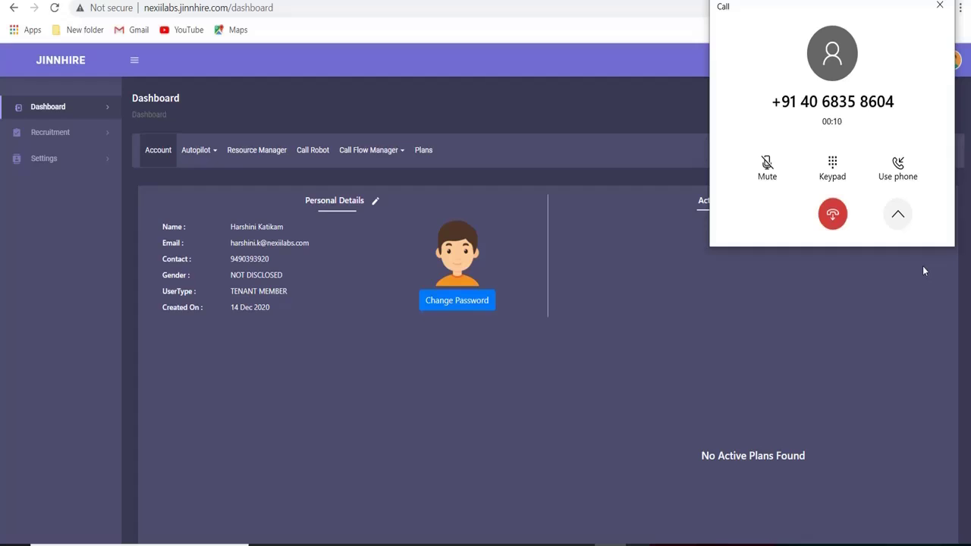
{"action": "left_click", "coordinate": [832, 182]}
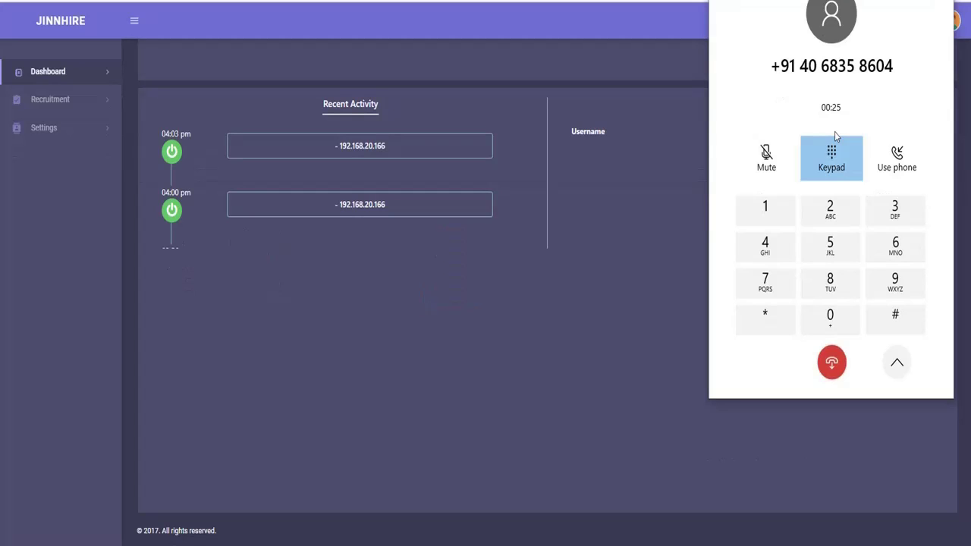
Step: Answer the call's five prompts by pressing 1 each time, then hang up
{"action": "left_click", "coordinate": [762, 212]}
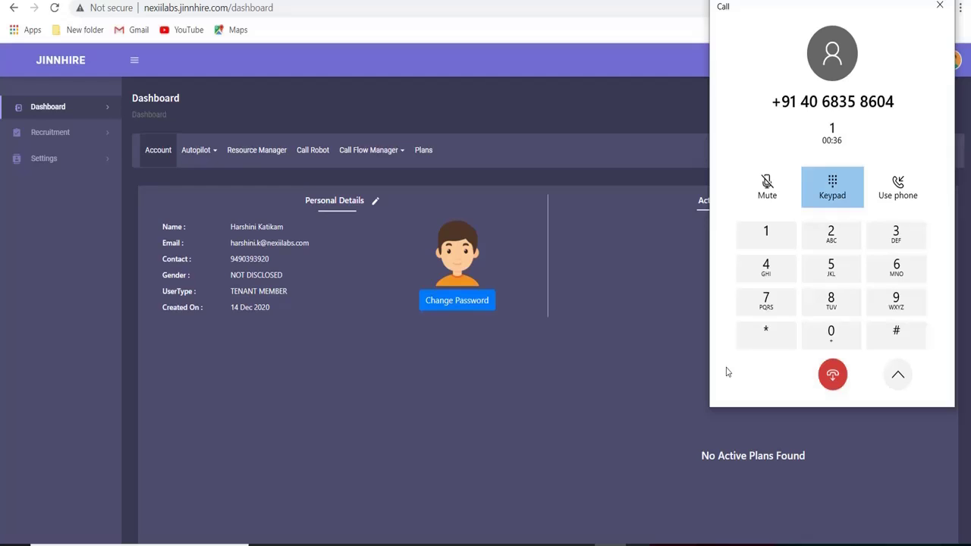
{"action": "left_click", "coordinate": [776, 237]}
{"action": "left_click", "coordinate": [768, 234]}
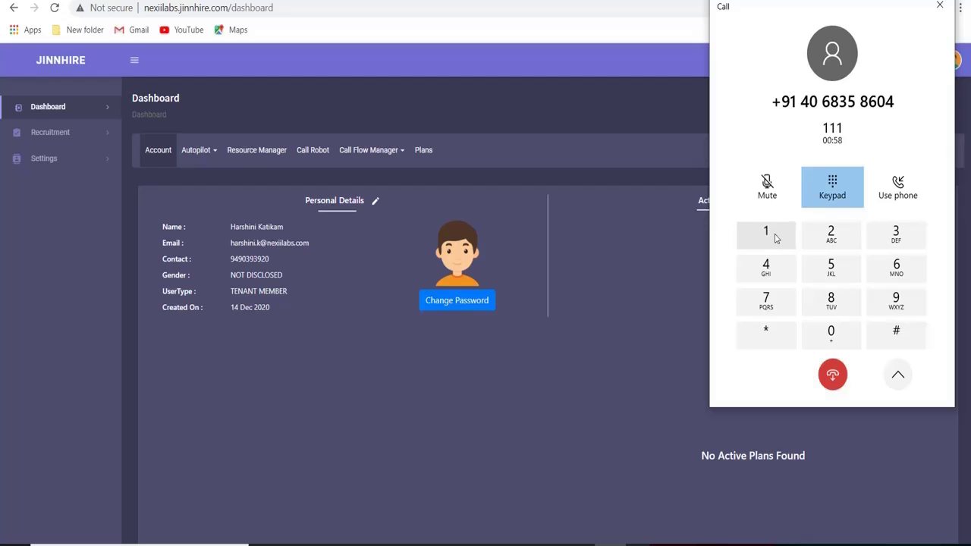
{"action": "left_click", "coordinate": [776, 238]}
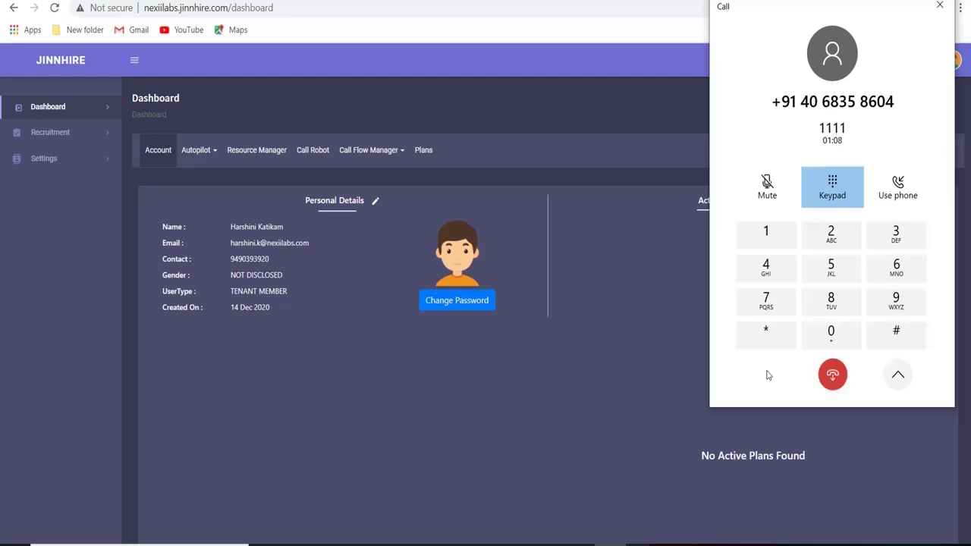
{"action": "left_click", "coordinate": [765, 232]}
{"action": "left_click", "coordinate": [832, 396]}
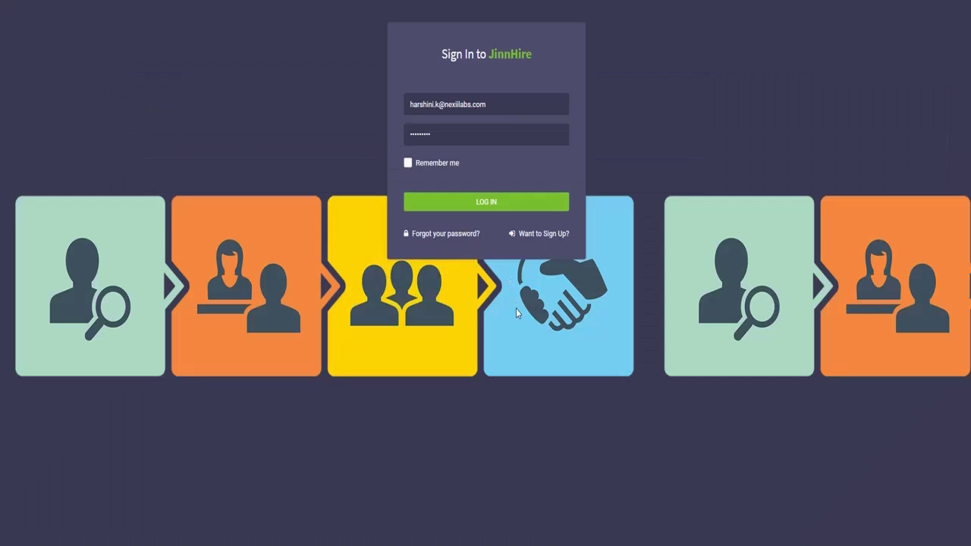
Step: Sign in, expand DTJP00022013, and open the matched candidate's resume, comments and questionnaire answers
{"action": "left_click", "coordinate": [487, 205]}
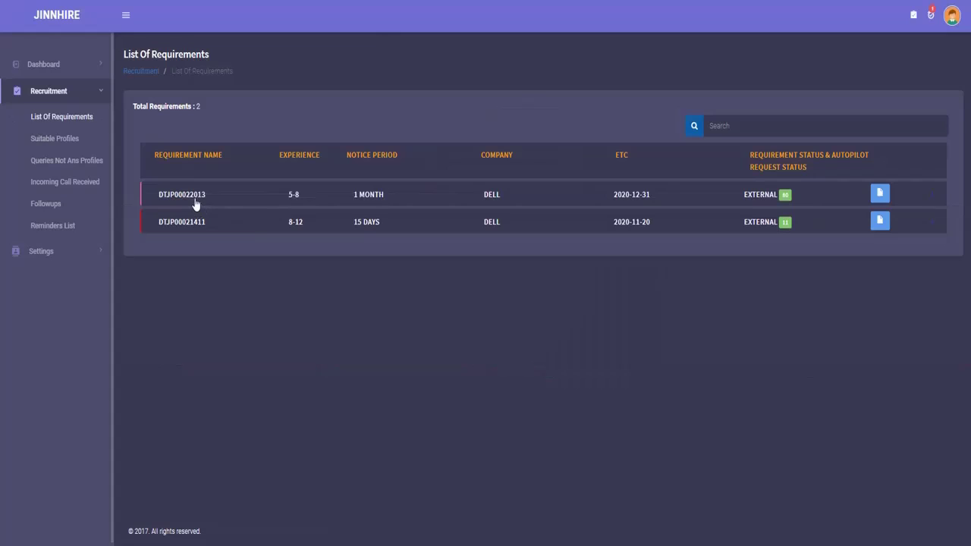
{"action": "left_click", "coordinate": [194, 199]}
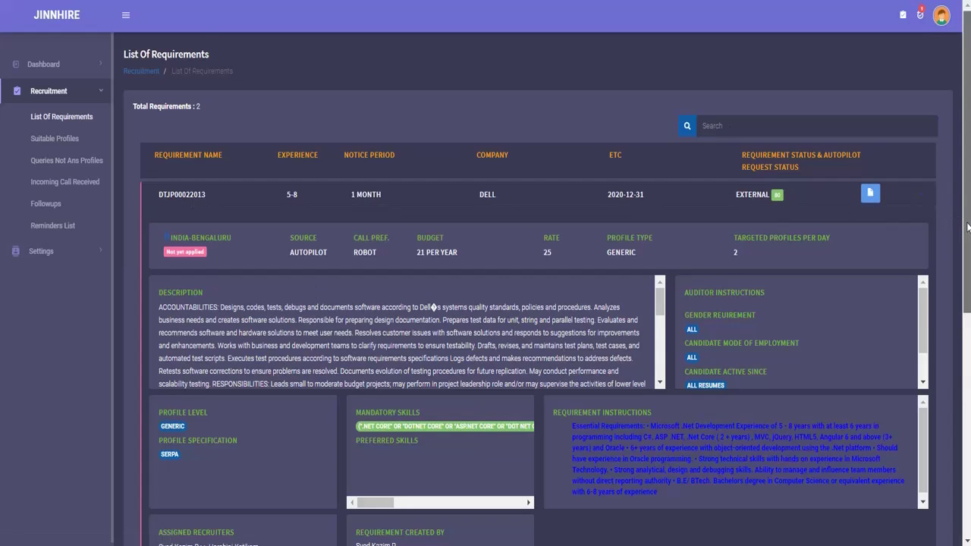
{"action": "left_click_drag", "start_coordinate": [965, 225], "coordinate": [965, 449]}
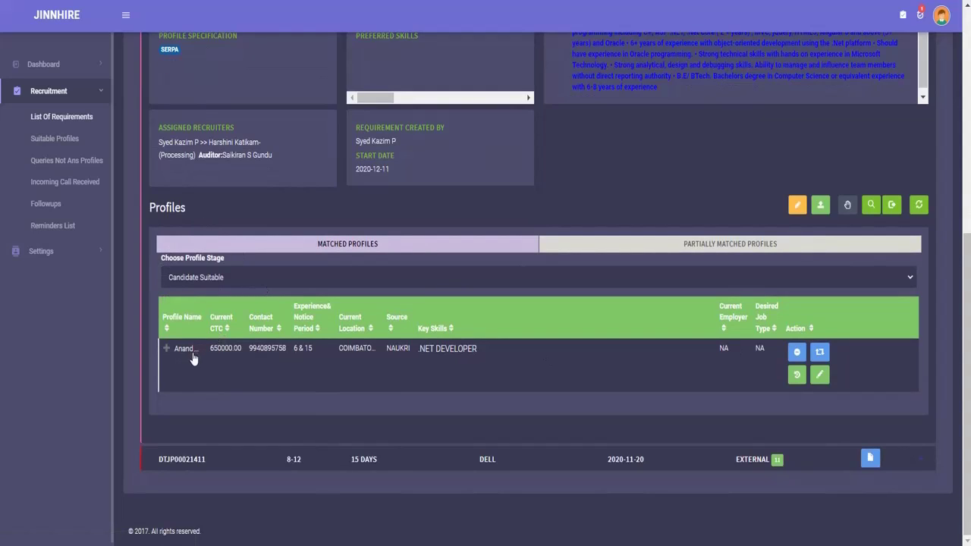
{"action": "left_click", "coordinate": [232, 349]}
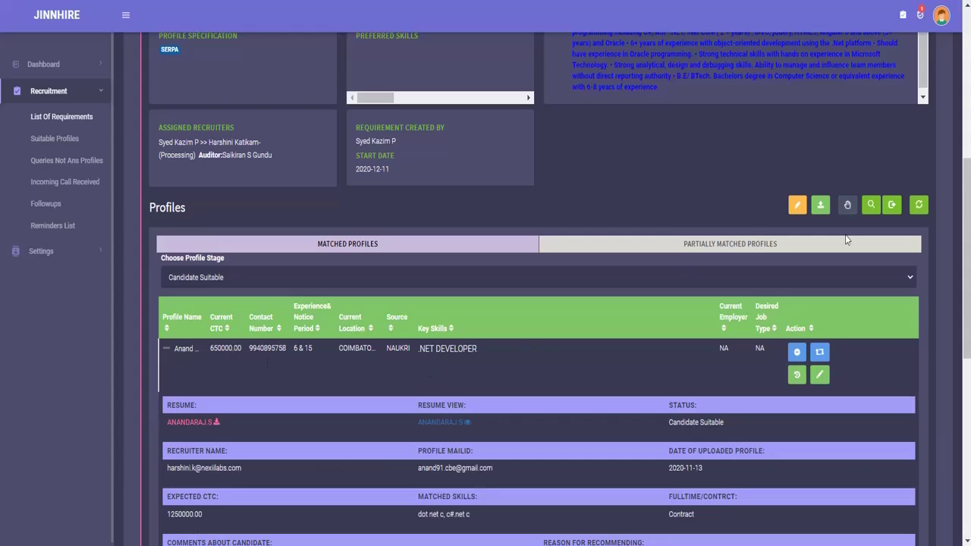
{"action": "left_click_drag", "start_coordinate": [967, 197], "coordinate": [965, 369]}
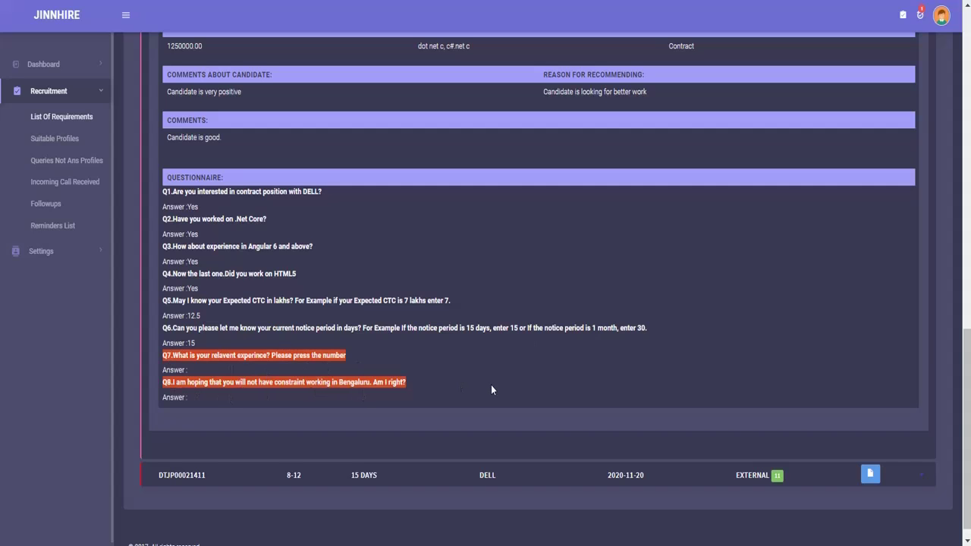
{"action": "scroll", "coordinate": [870, 288], "scroll_direction": "up", "scroll_amount": 5}
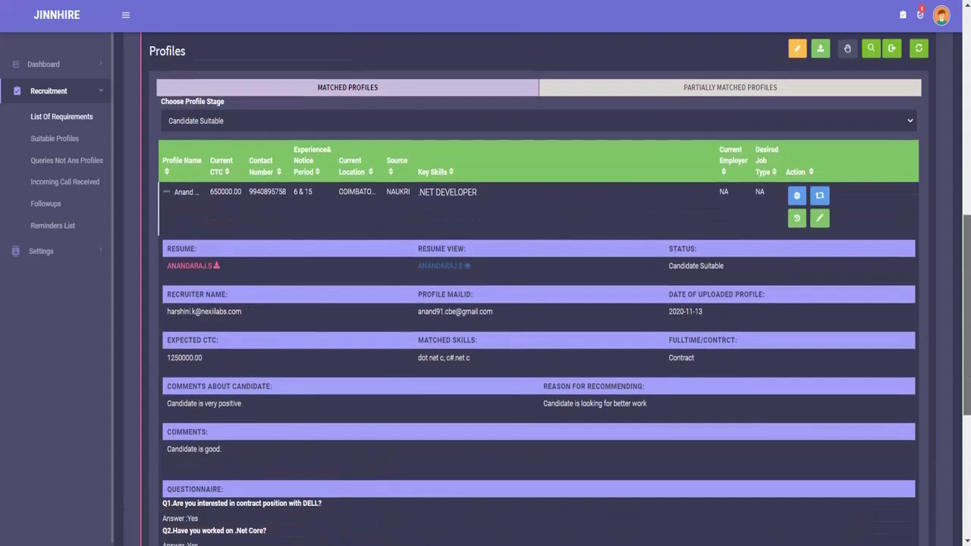
Step: Change the candidate's current stage to Ok To Process
{"action": "left_click", "coordinate": [819, 276]}
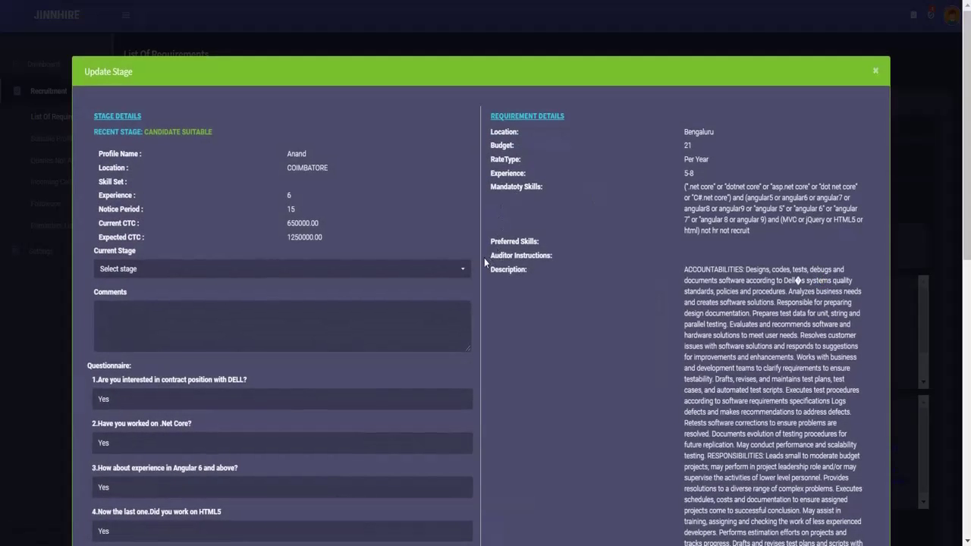
{"action": "left_click", "coordinate": [466, 269]}
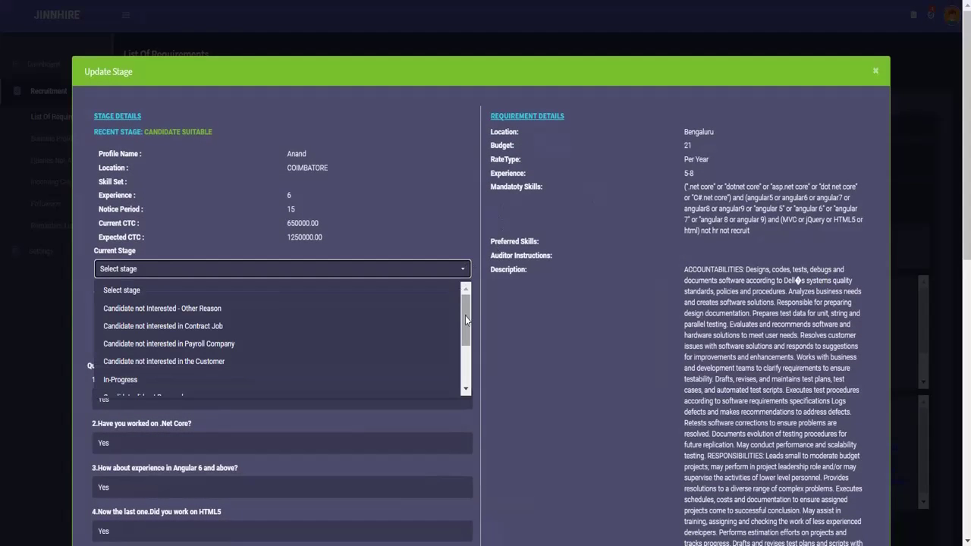
{"action": "left_click_drag", "start_coordinate": [465, 315], "coordinate": [465, 348]}
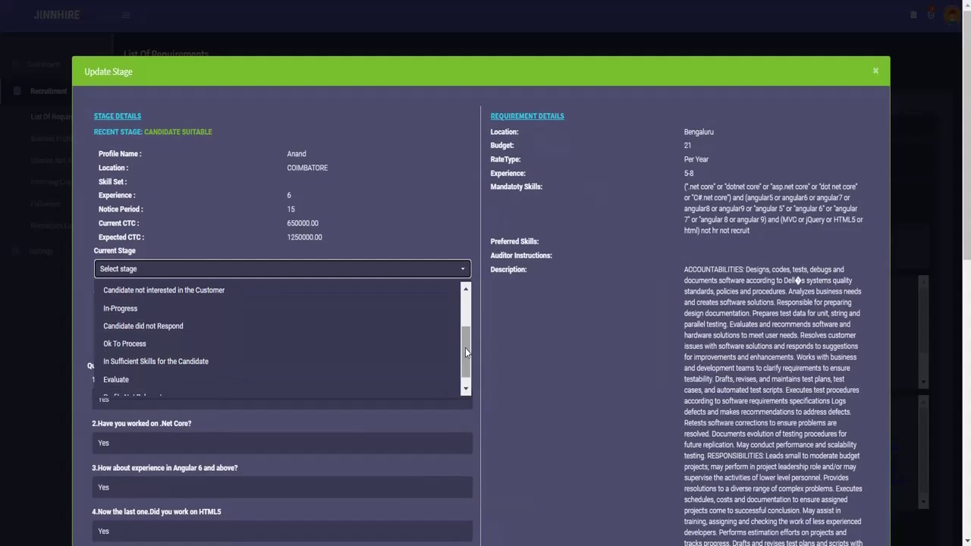
{"action": "left_click", "coordinate": [134, 344]}
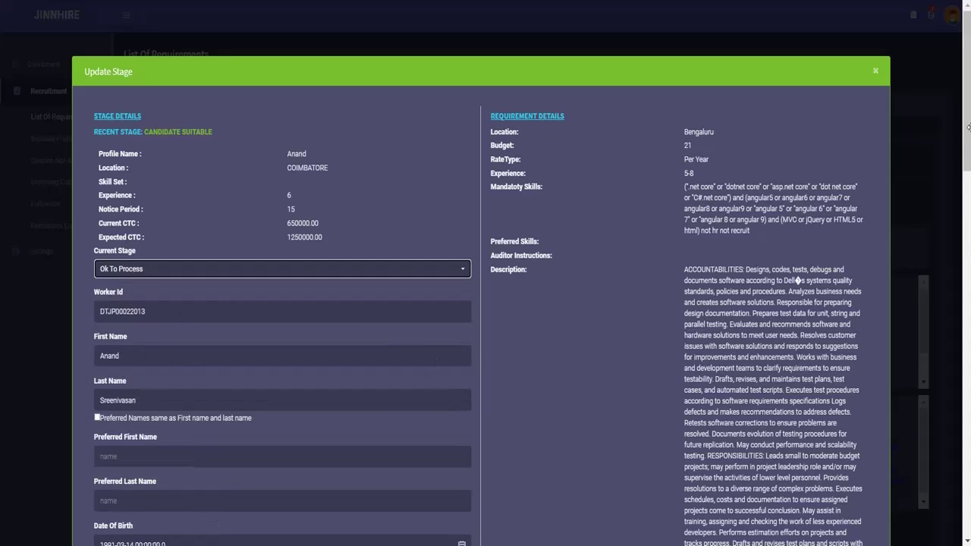
Step: Enter the candidate's preferred first and last names and answer No to previously working at DELL/EMC
{"action": "left_click_drag", "start_coordinate": [967, 148], "coordinate": [967, 231]}
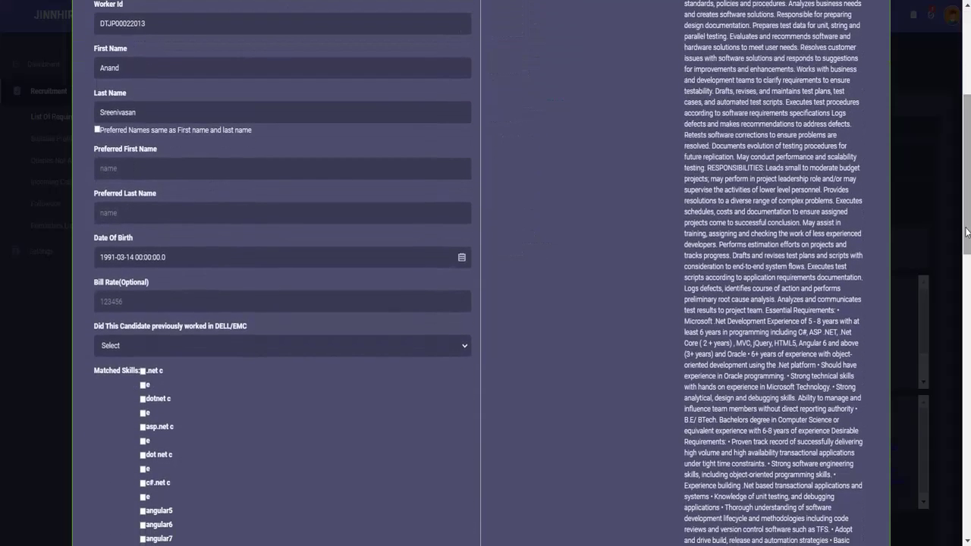
{"action": "left_click", "coordinate": [135, 164]}
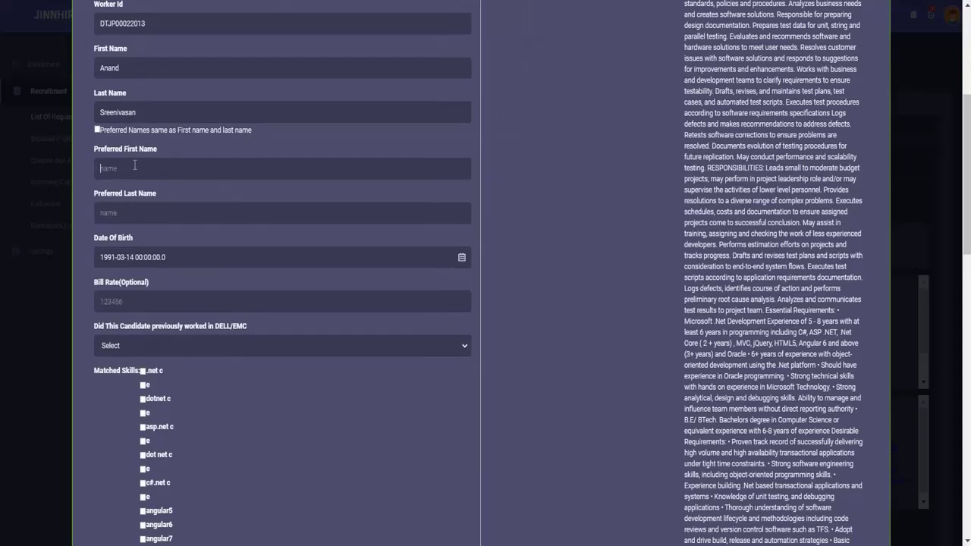
{"action": "left_click", "coordinate": [117, 211]}
{"action": "left_click", "coordinate": [267, 346]}
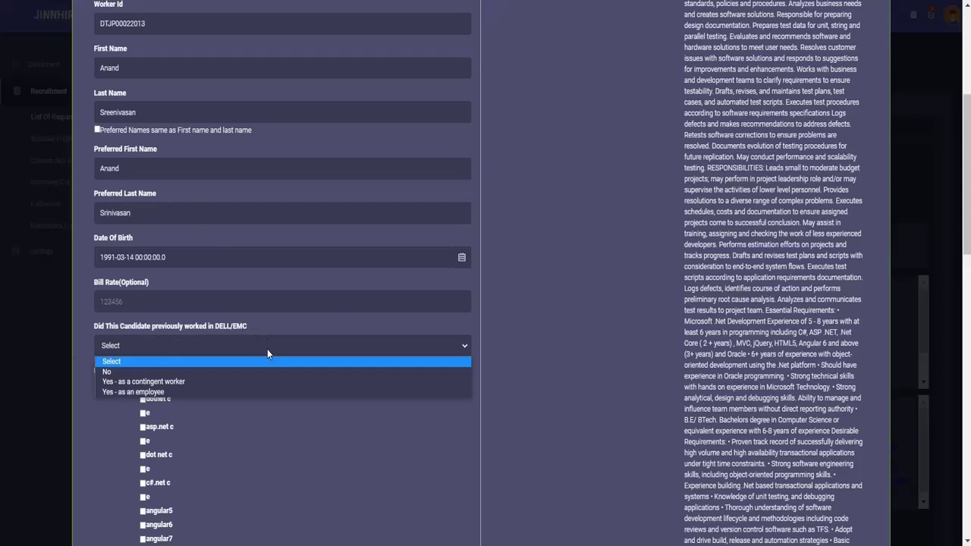
{"action": "left_click", "coordinate": [130, 373]}
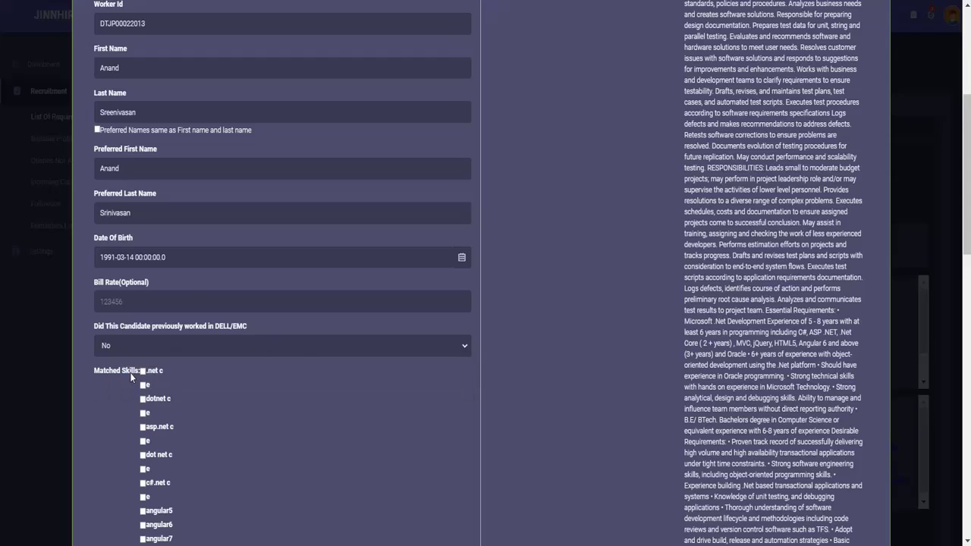
Step: Tick c#.net c and angular 6 in the Matched Skills list
{"action": "scroll", "coordinate": [580, 165], "scroll_direction": "down", "scroll_amount": 3}
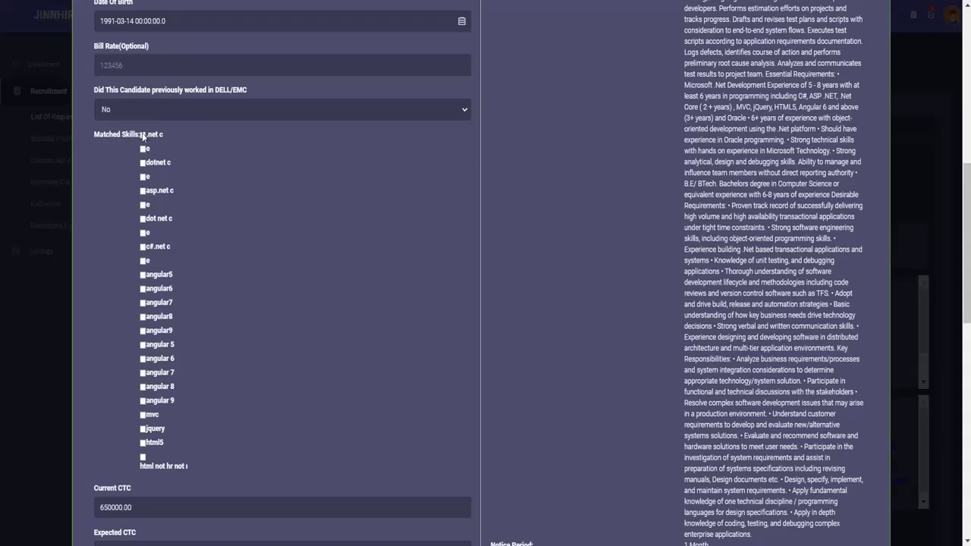
{"action": "left_click", "coordinate": [143, 249]}
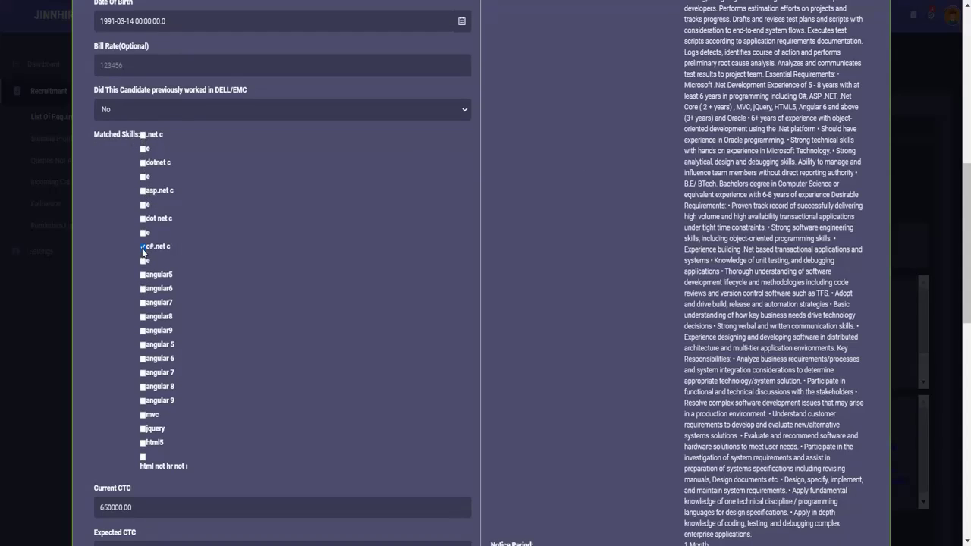
{"action": "left_click", "coordinate": [142, 360]}
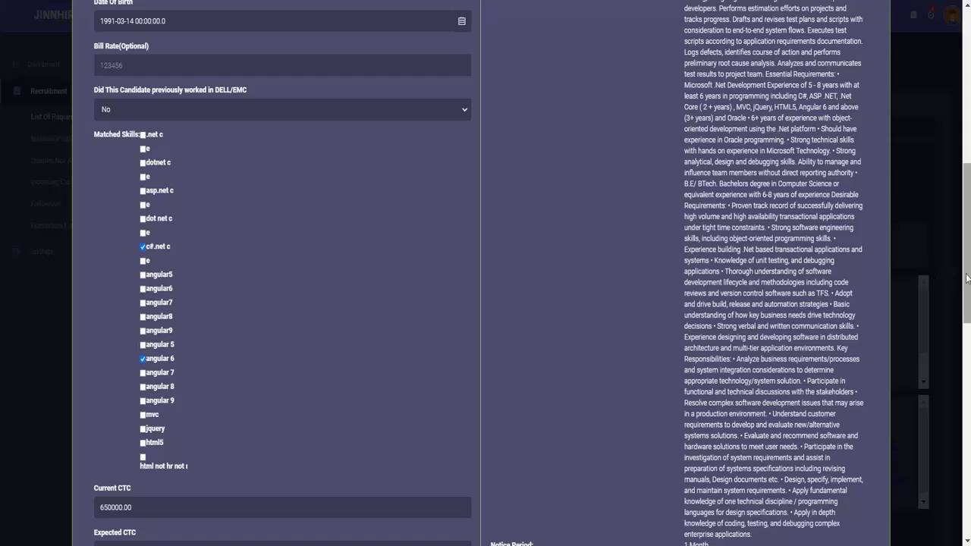
Step: Rate the candidate 'Candidate is very positive' with reason 'Candidate can join immediately'
{"action": "left_click_drag", "start_coordinate": [967, 278], "coordinate": [965, 387]}
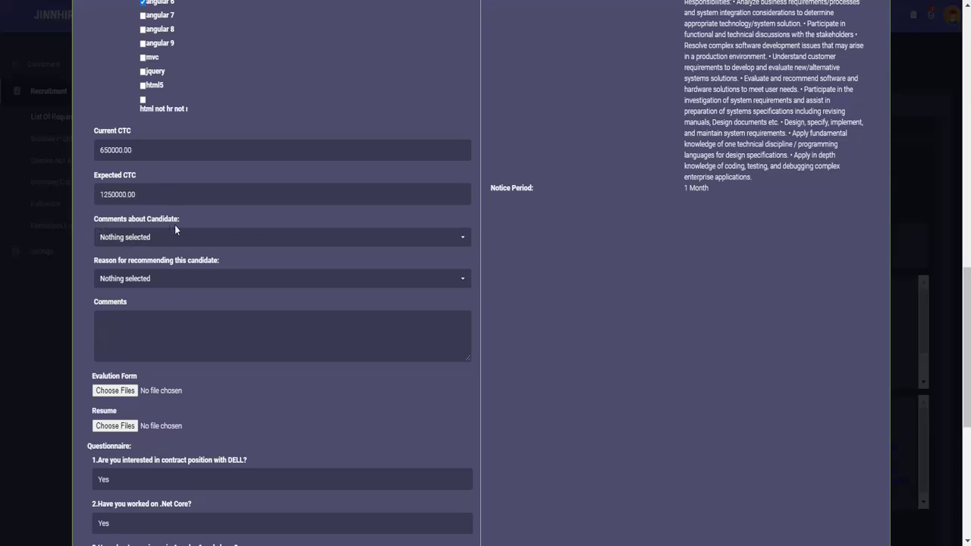
{"action": "left_click", "coordinate": [275, 239]}
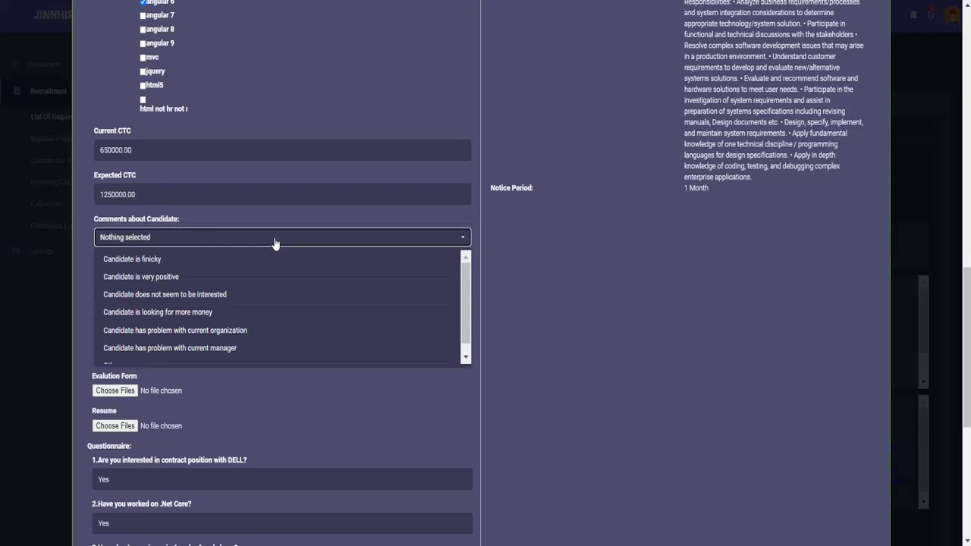
{"action": "left_click", "coordinate": [174, 279]}
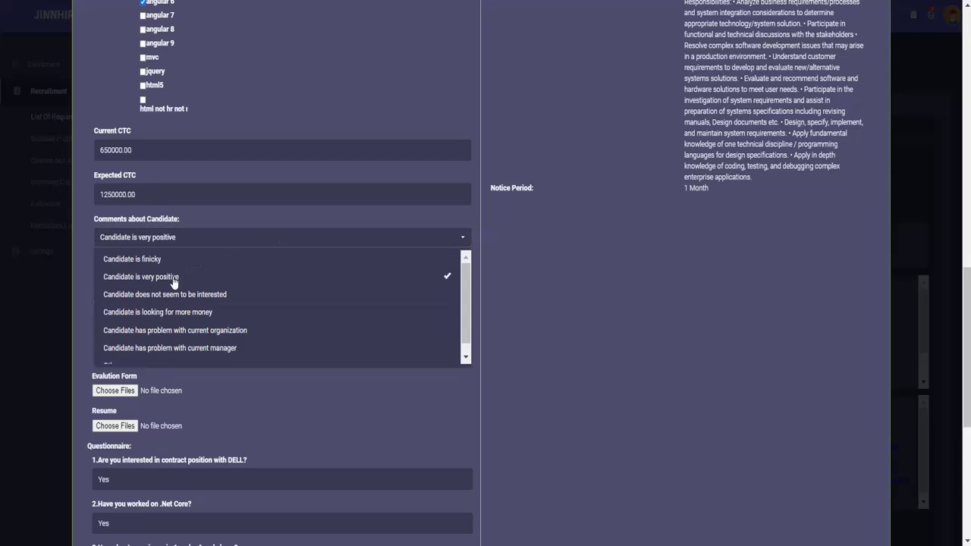
{"action": "left_click", "coordinate": [242, 399]}
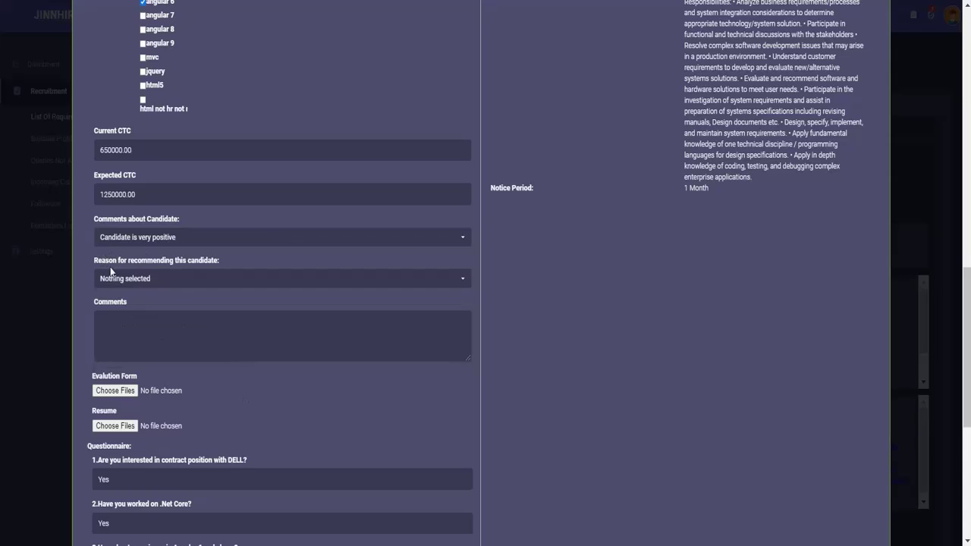
{"action": "left_click", "coordinate": [244, 282]}
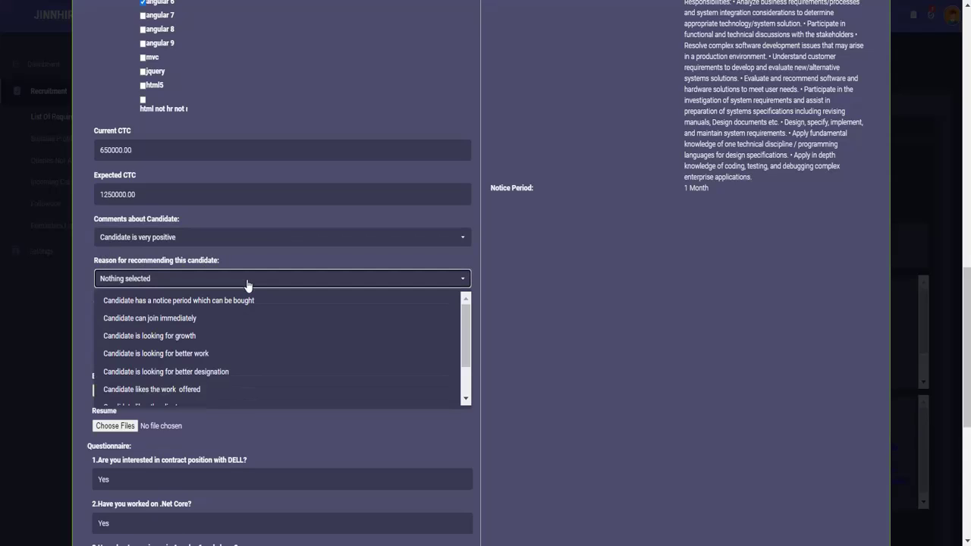
{"action": "left_click", "coordinate": [190, 319]}
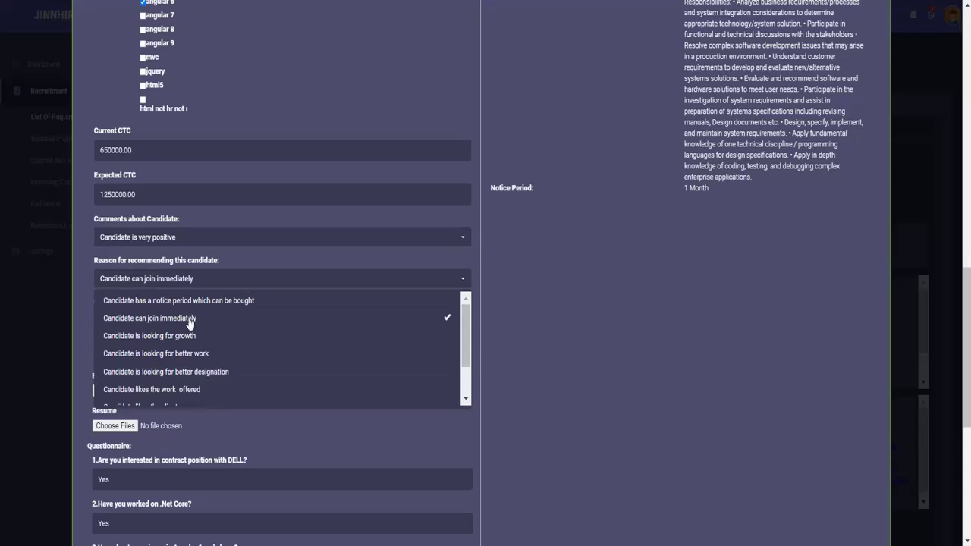
{"action": "left_click", "coordinate": [249, 448]}
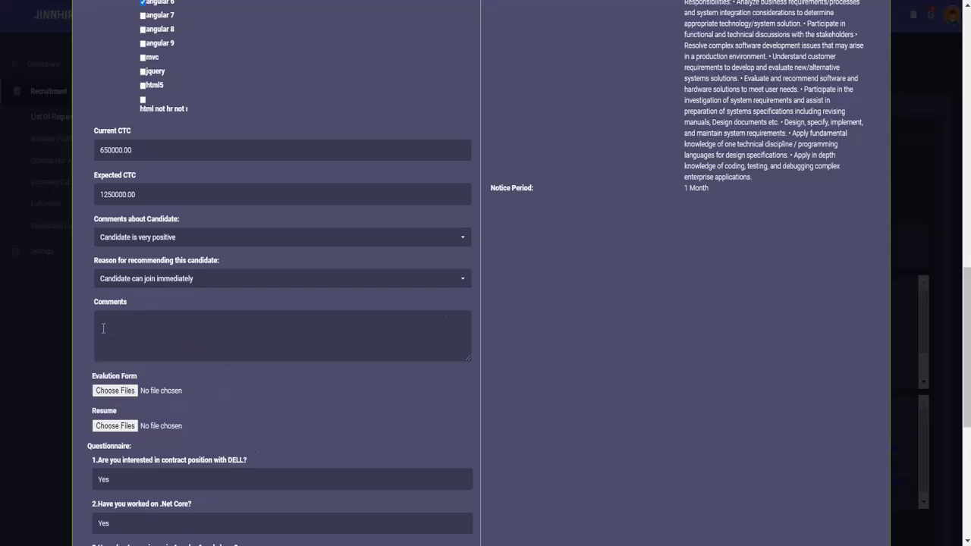
Step: Enter the comment 'Candidate is good.' in the Comments box
{"action": "left_click", "coordinate": [103, 321]}
{"action": "type", "text": "Candidate is good."}
{"action": "left_click_drag", "start_coordinate": [966, 306], "coordinate": [967, 402]}
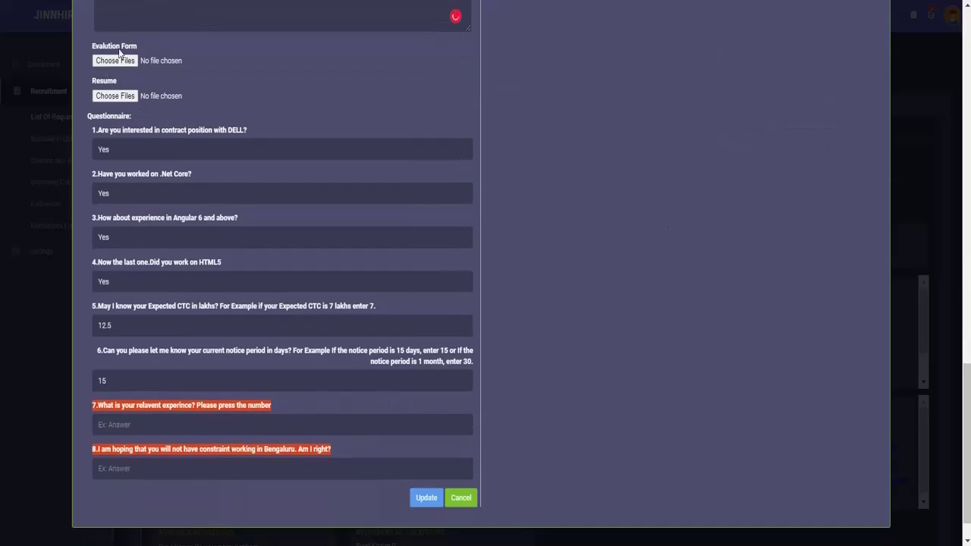
Step: Attach the candidate's .docx resume file
{"action": "left_click", "coordinate": [113, 96]}
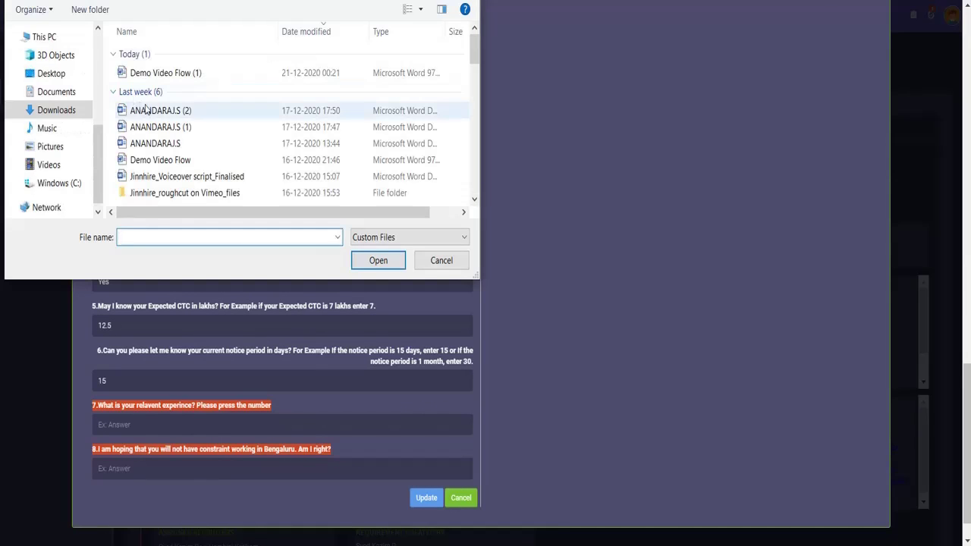
{"action": "left_click", "coordinate": [150, 111]}
{"action": "left_click", "coordinate": [378, 260]}
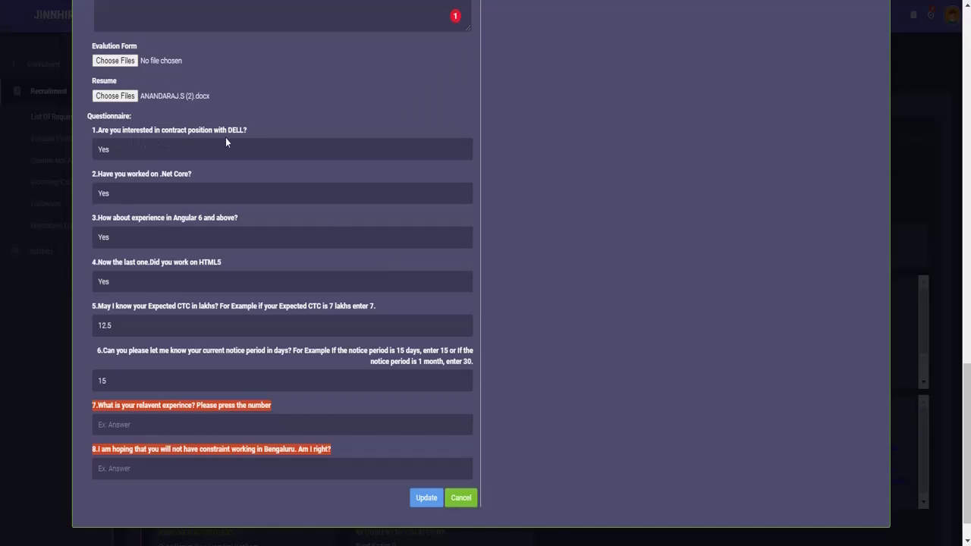
Step: Answer 6 and YES to questions 7 and 8, then update the profile
{"action": "scroll", "coordinate": [225, 137], "scroll_direction": "up", "scroll_amount": 1}
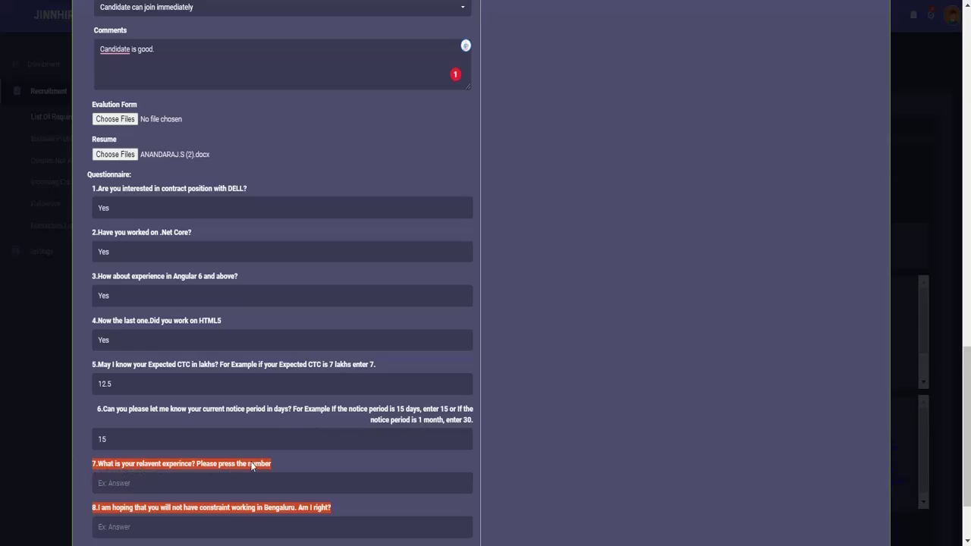
{"action": "type", "text": "6"}
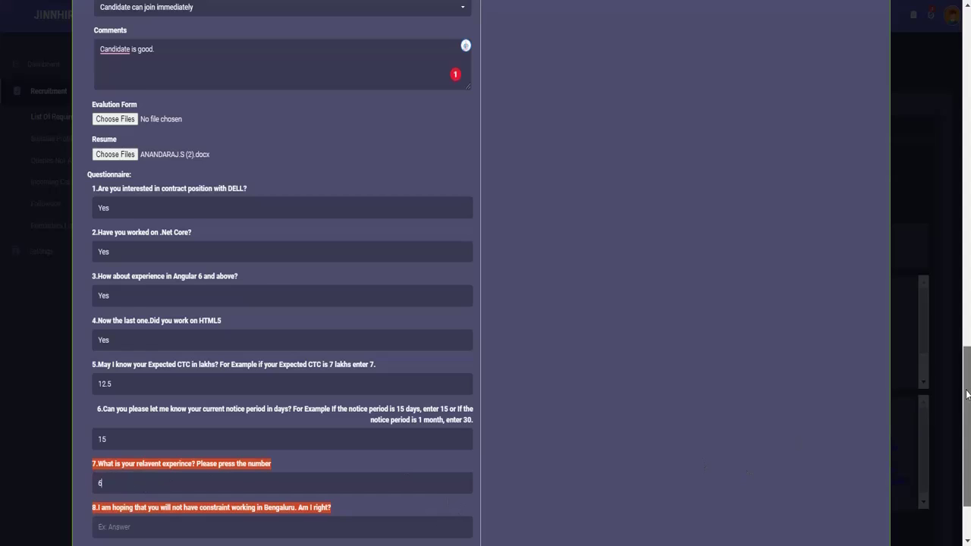
{"action": "scroll", "coordinate": [968, 394], "scroll_direction": "down", "scroll_amount": 2}
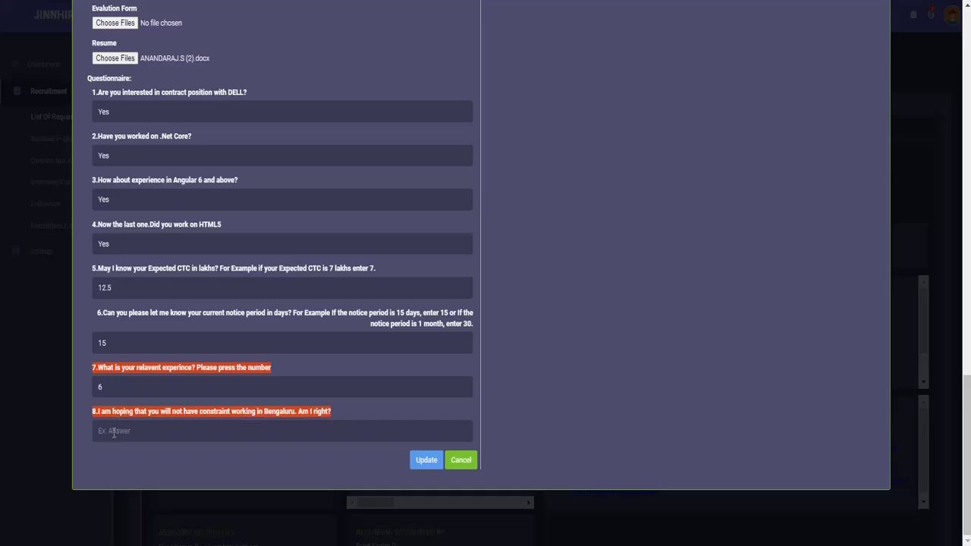
{"action": "type", "text": "YES"}
{"action": "left_click", "coordinate": [427, 466]}
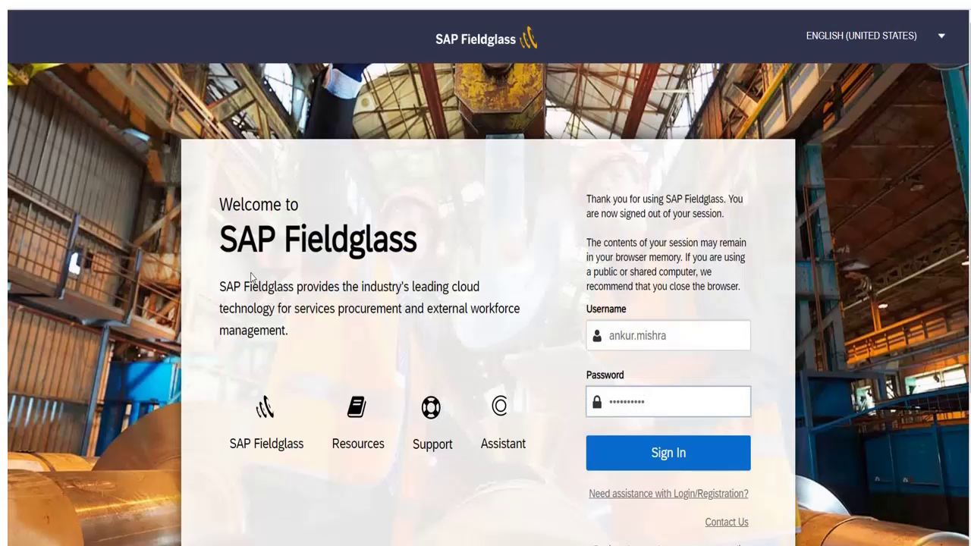
Step: Sign in to Fieldglass and go to View > Job Posting
{"action": "left_click", "coordinate": [669, 454]}
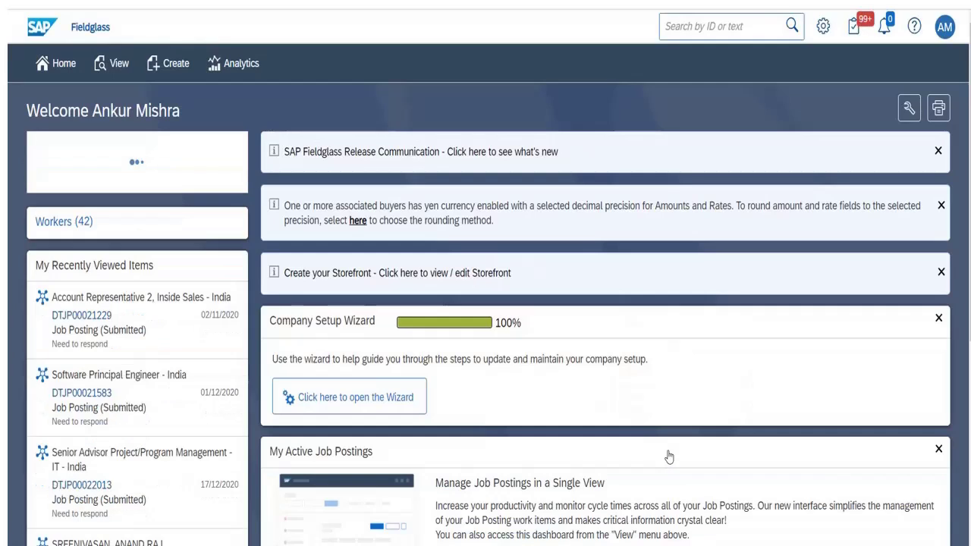
{"action": "left_click", "coordinate": [115, 64]}
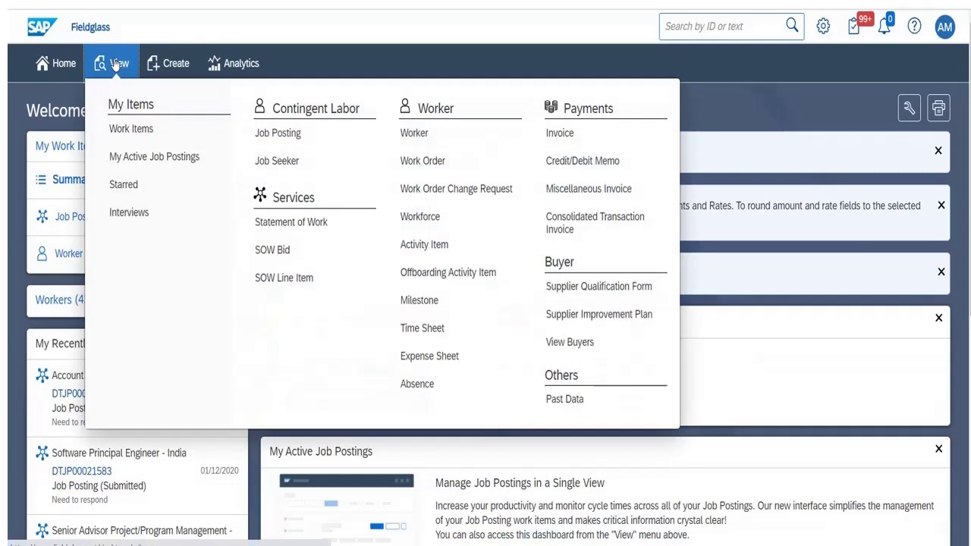
{"action": "left_click", "coordinate": [261, 139]}
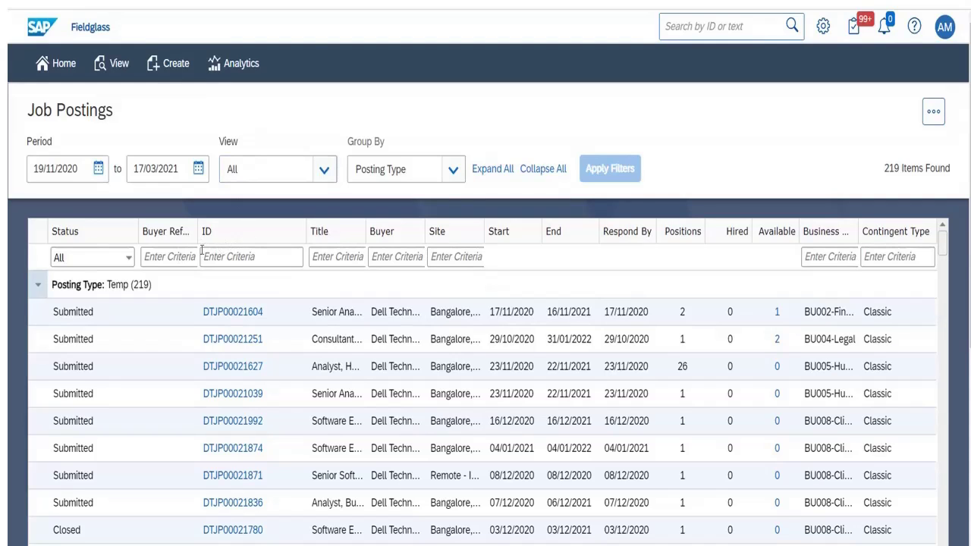
Step: Filter the job postings by ID DTJP00022013
{"action": "left_click", "coordinate": [216, 256]}
{"action": "type", "text": "DTJP00022013"}
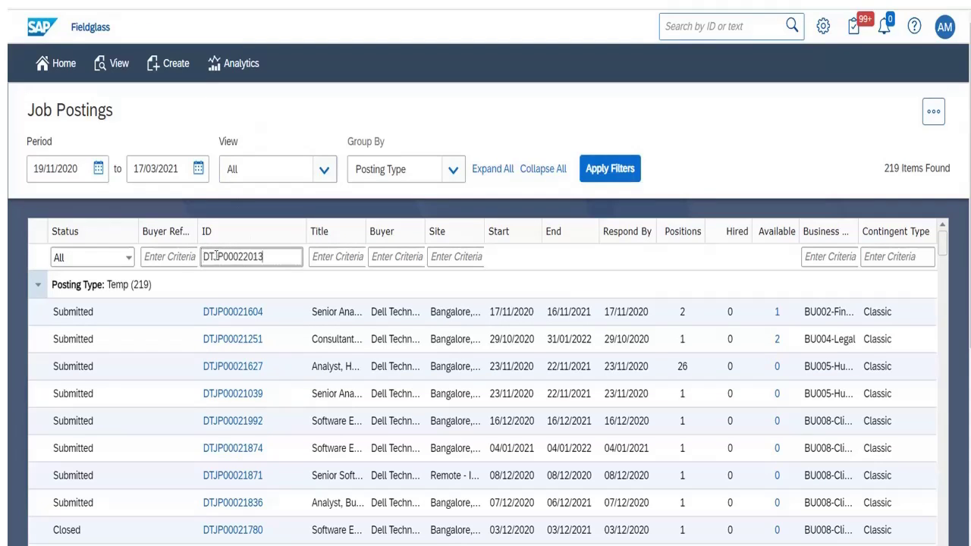
{"action": "key", "text": "Return"}
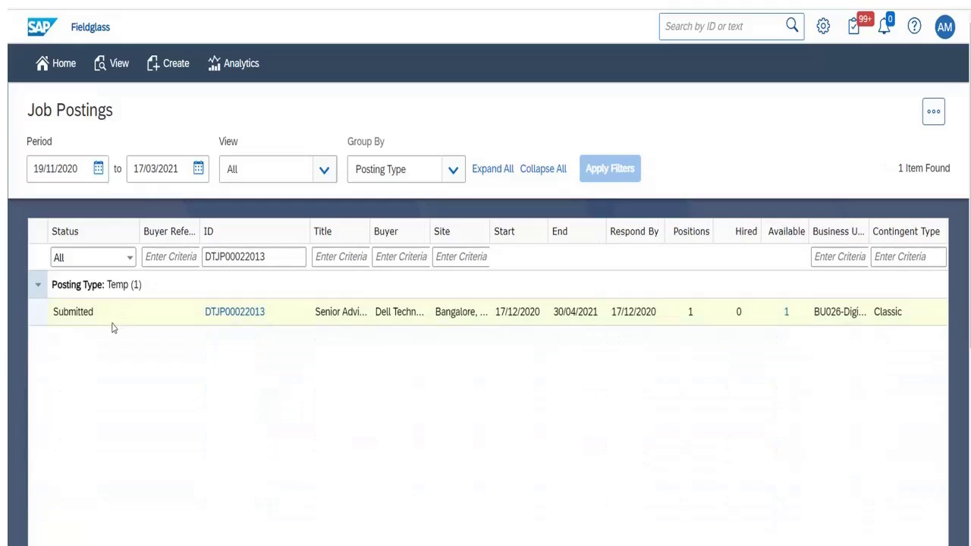
Step: Open DTJP00022013's Job Seekers (3) list and the Submitted candidate's record
{"action": "left_click", "coordinate": [221, 317]}
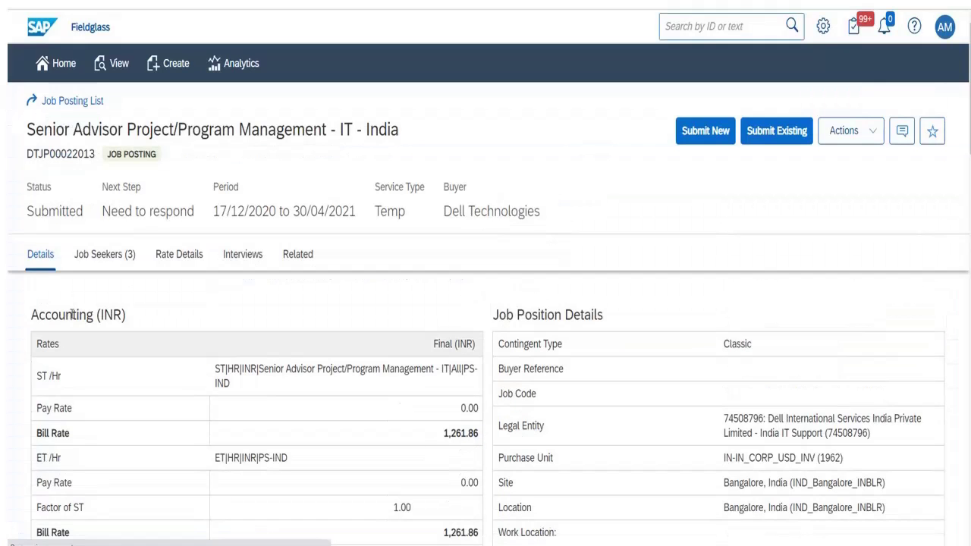
{"action": "left_click", "coordinate": [106, 258]}
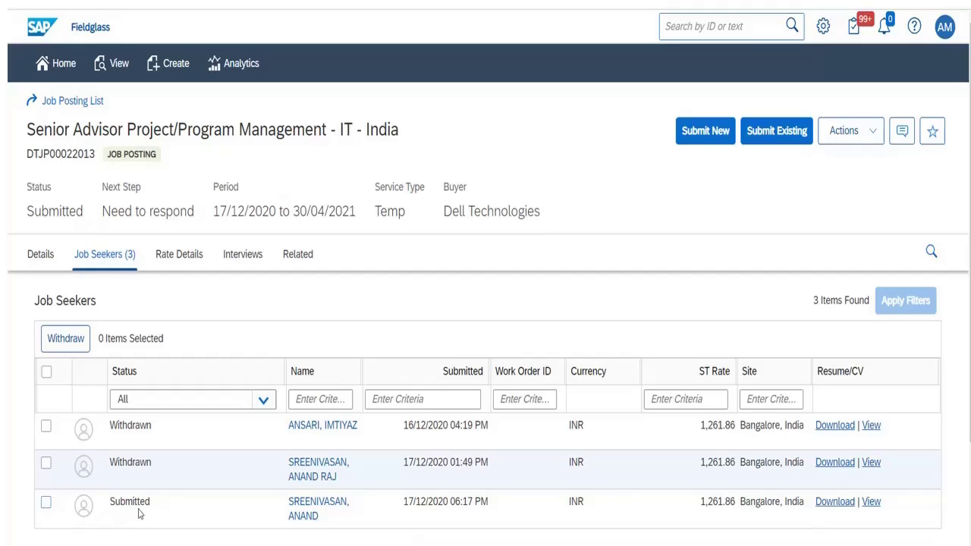
{"action": "left_click", "coordinate": [302, 516]}
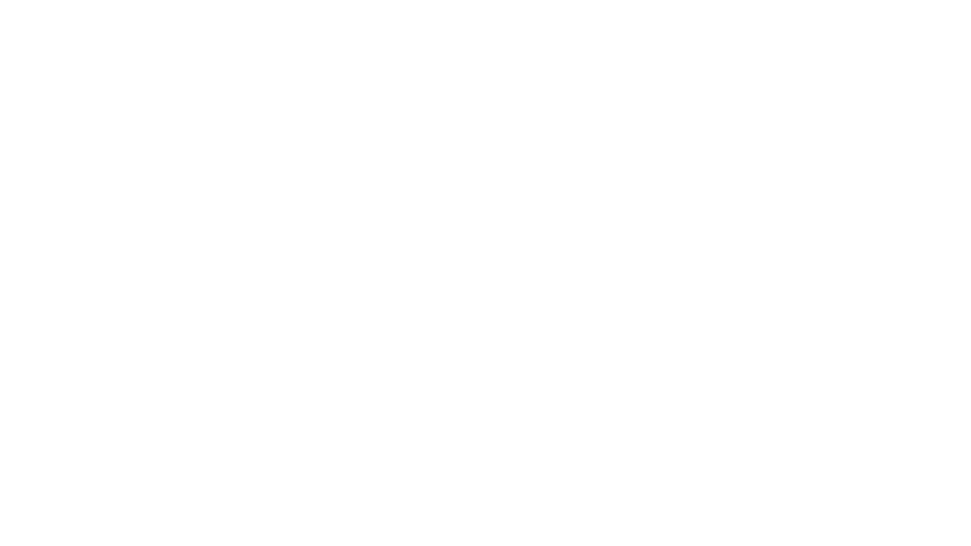